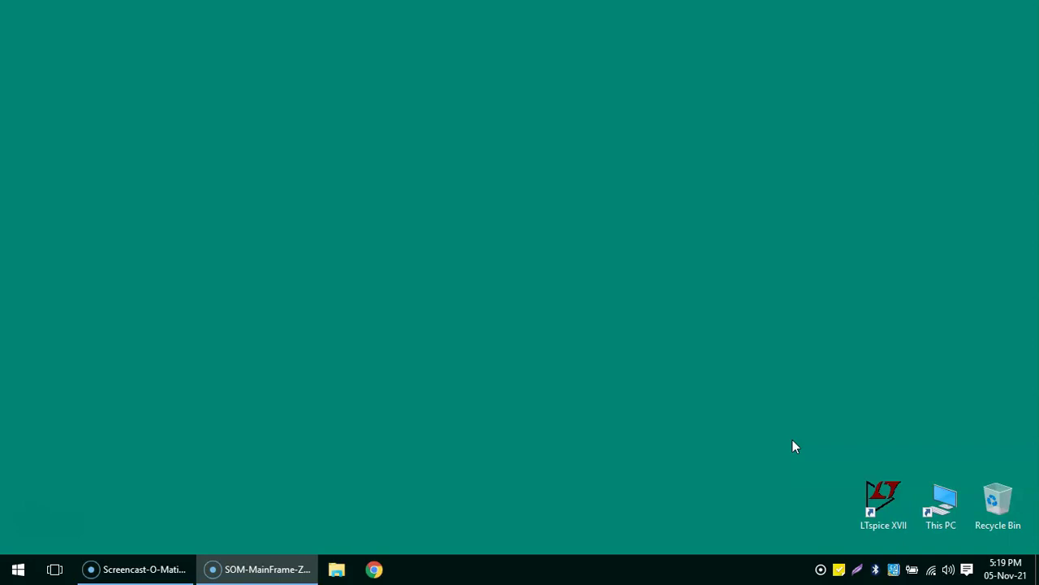
Launch LTspice XVII from the desktop
click(884, 512)
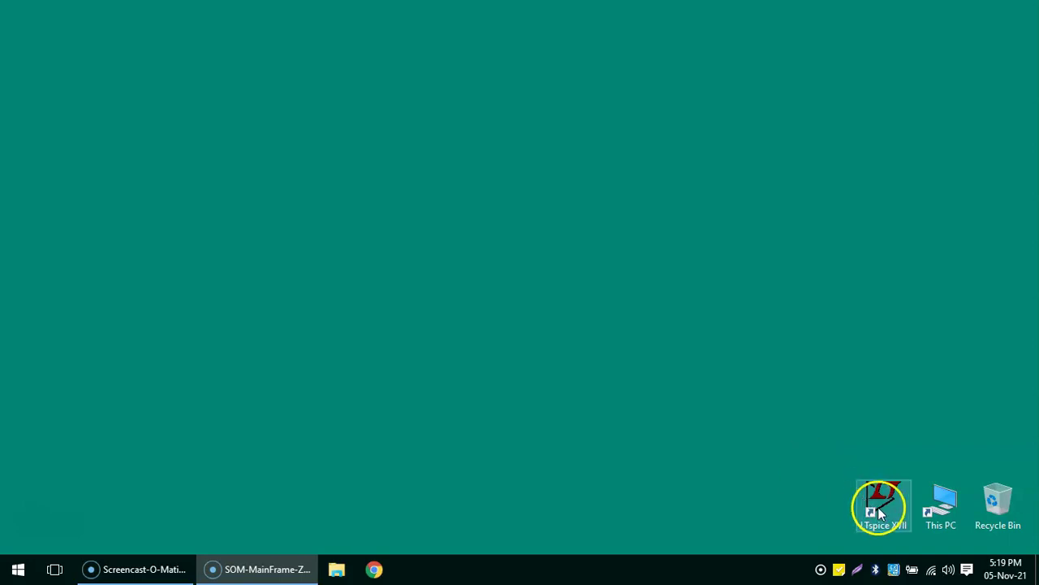
click(856, 485)
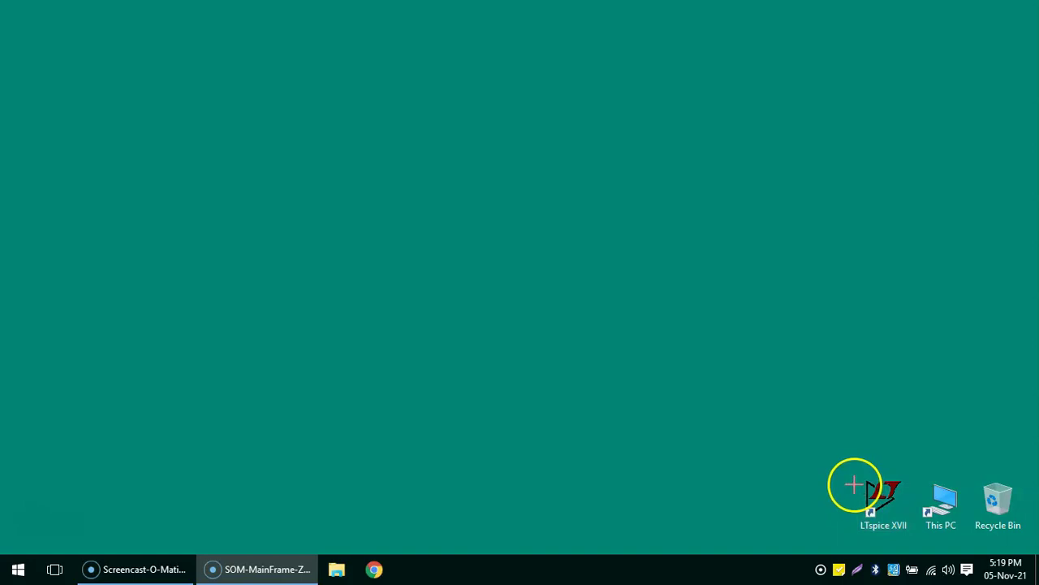
drag(845, 464, 916, 536)
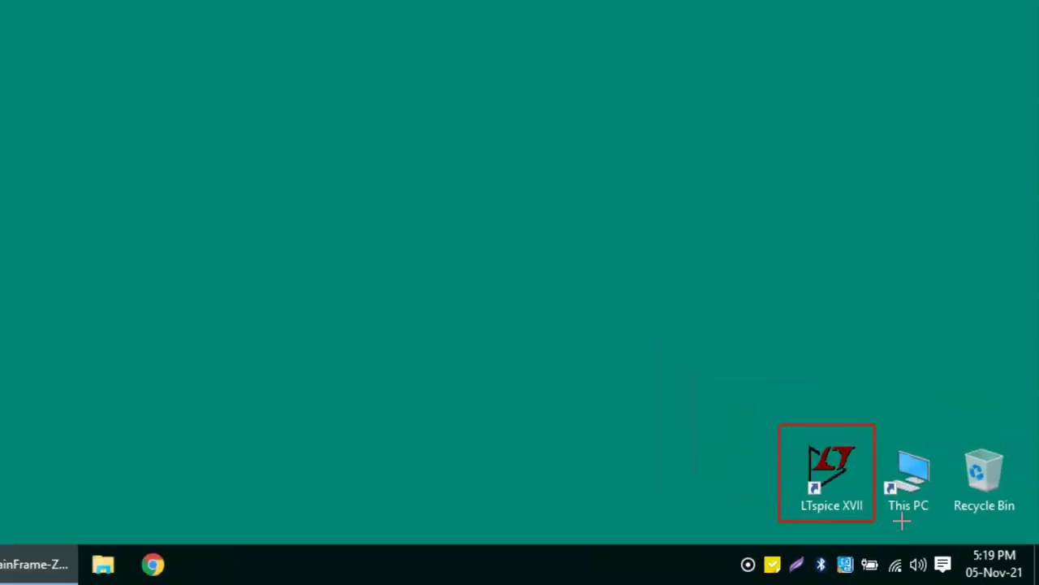
double_click(893, 509)
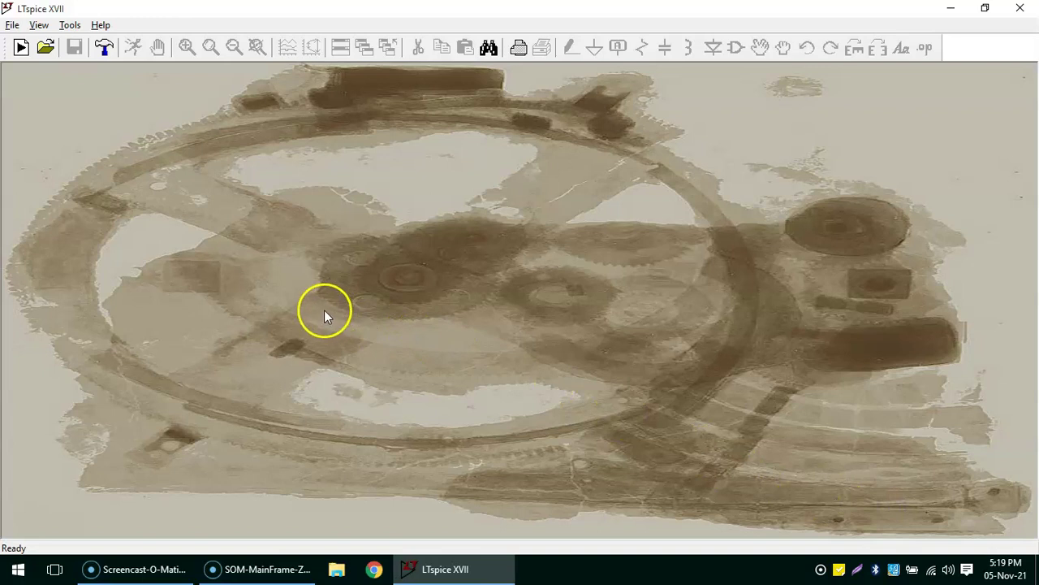
Check the installed LTspice version and build date in the program's About information, and close it
click(101, 24)
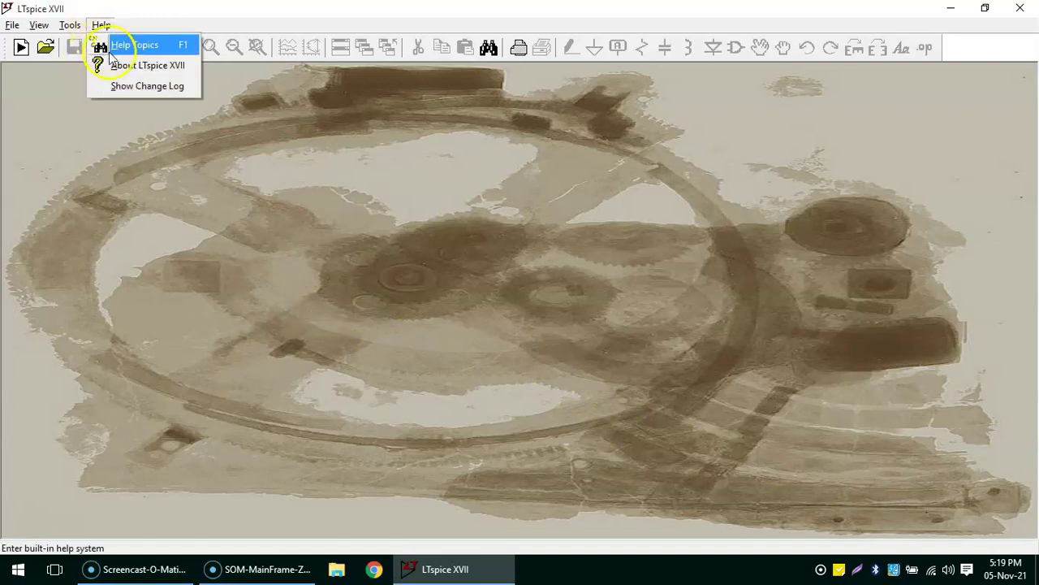
click(110, 62)
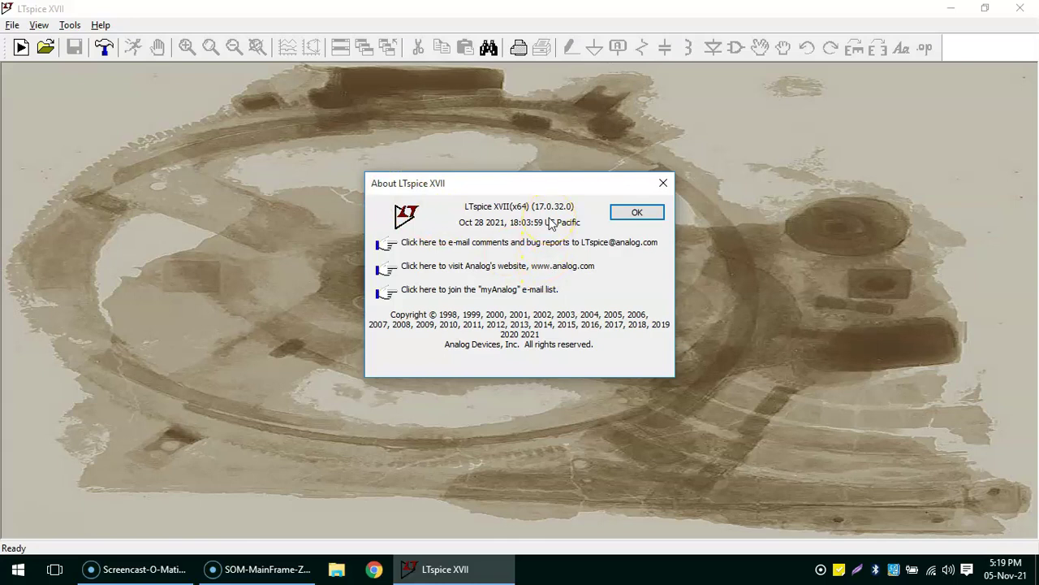
click(638, 212)
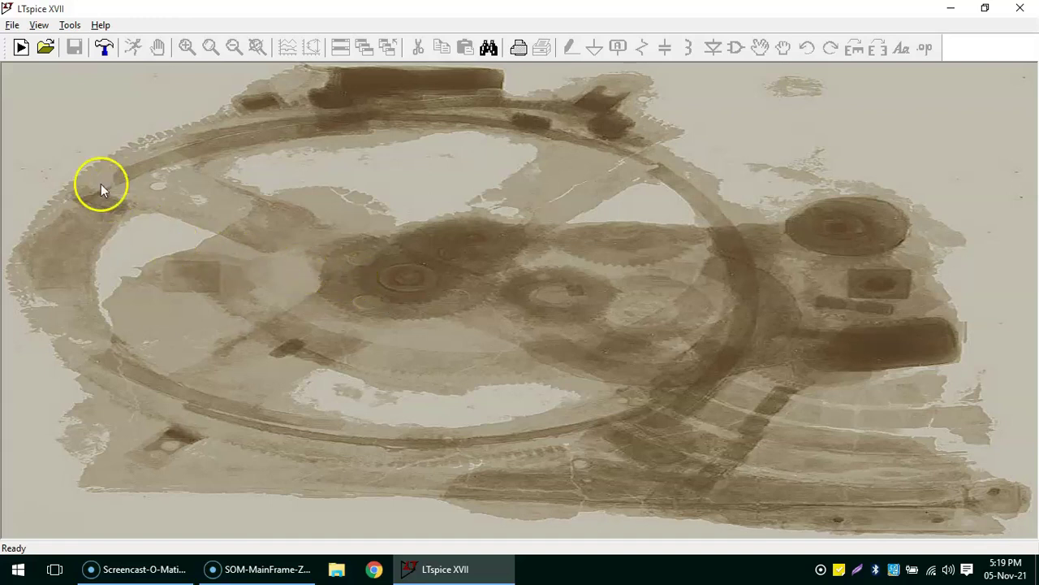
Create a new blank schematic
click(21, 49)
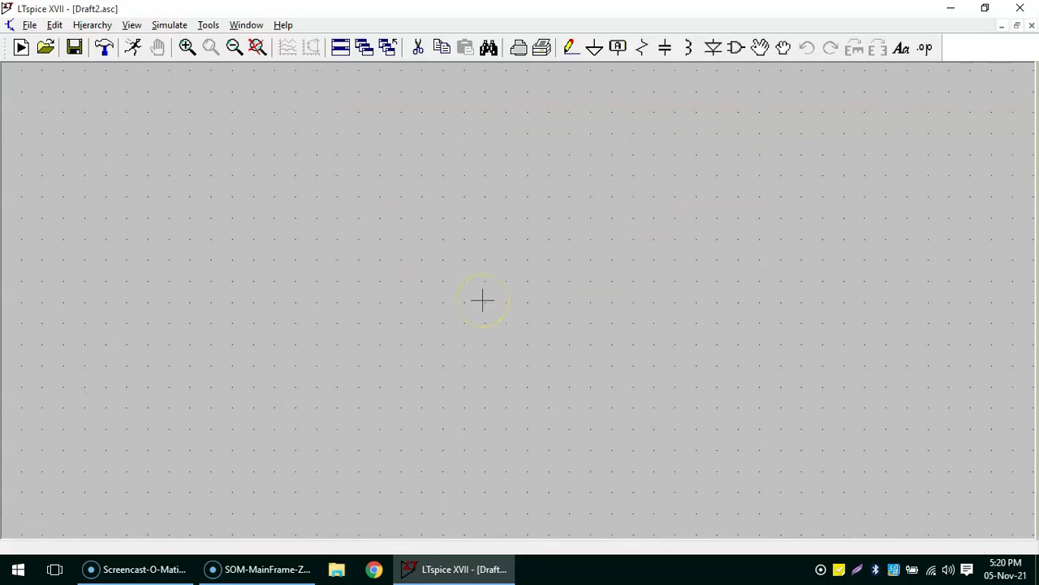
click(293, 172)
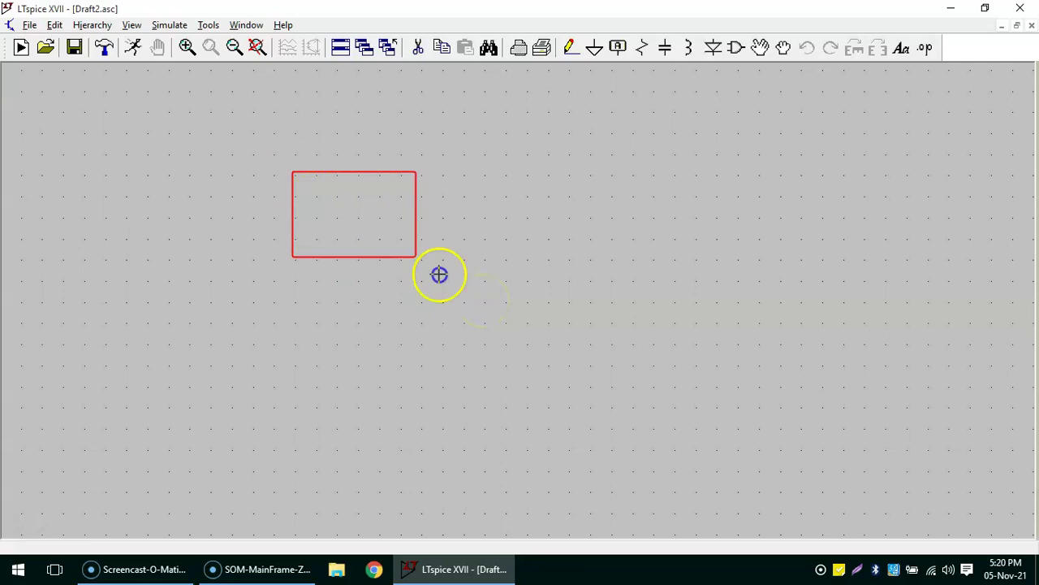
click(666, 407)
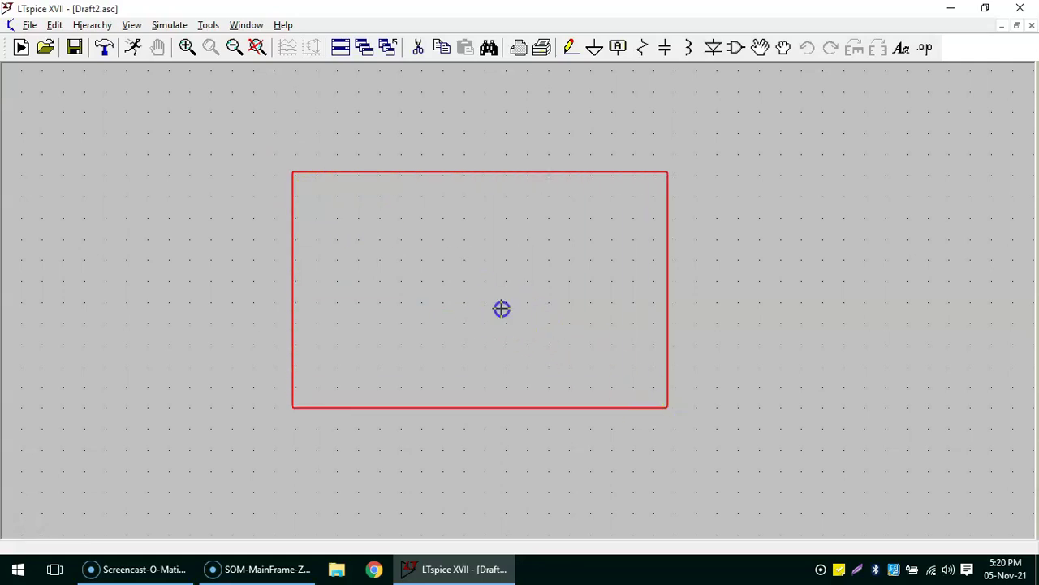
scroll(501, 308, up, 2)
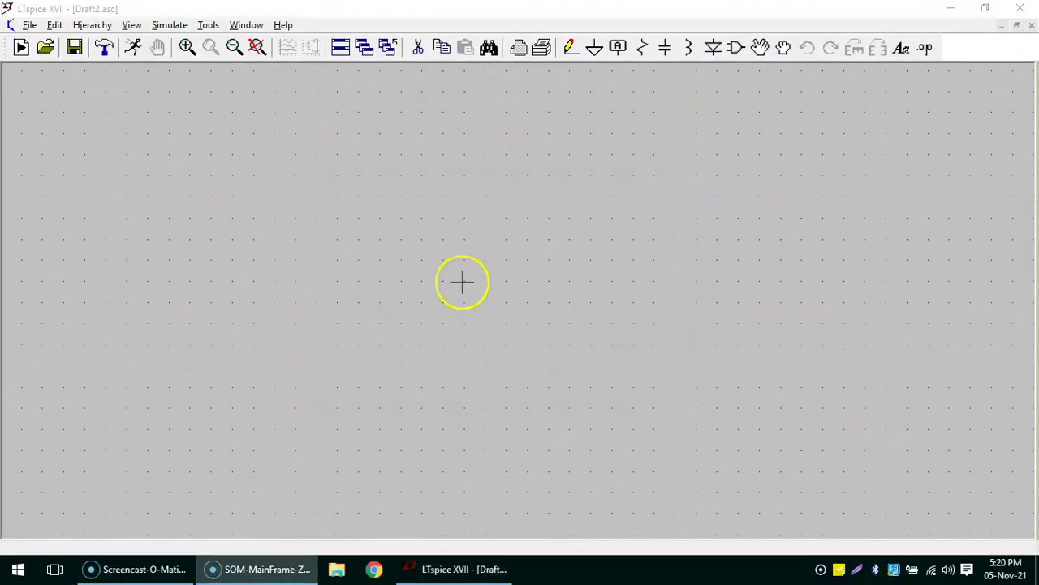
scroll(462, 282, down, 1)
scroll(461, 282, down, 1)
scroll(462, 282, down, 1)
scroll(461, 282, up, 1)
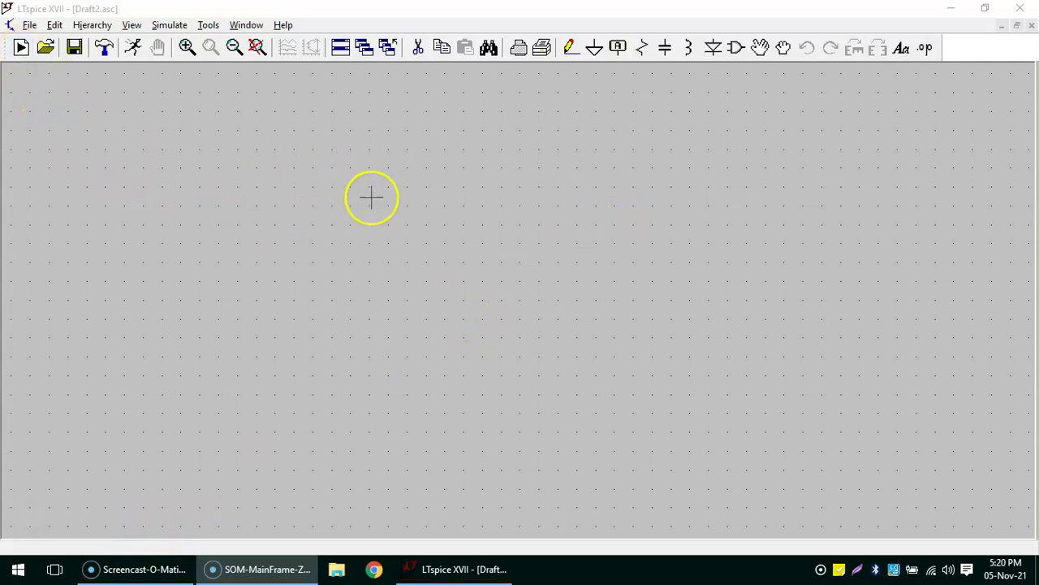
click(30, 24)
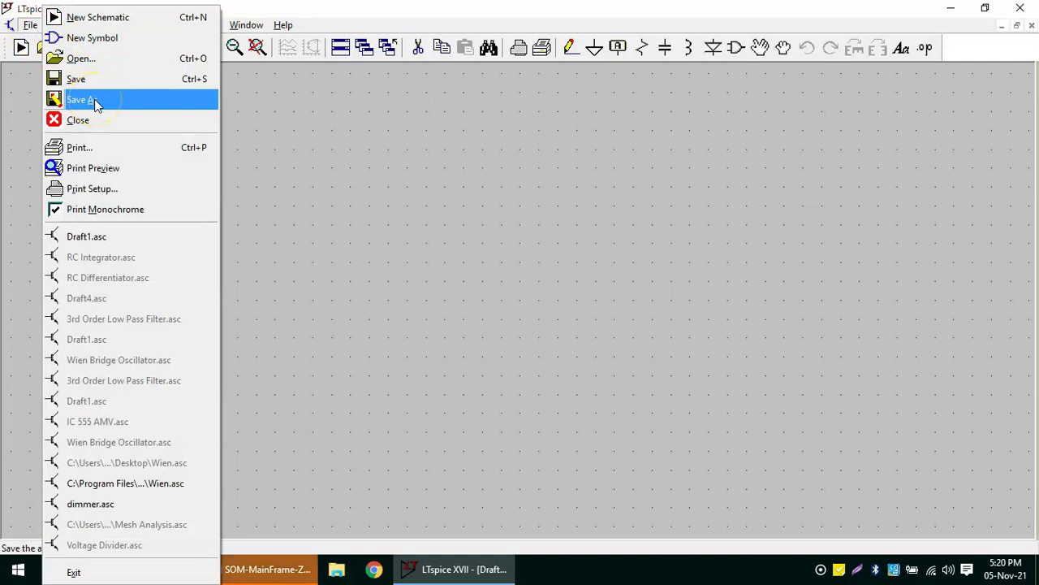
click(342, 23)
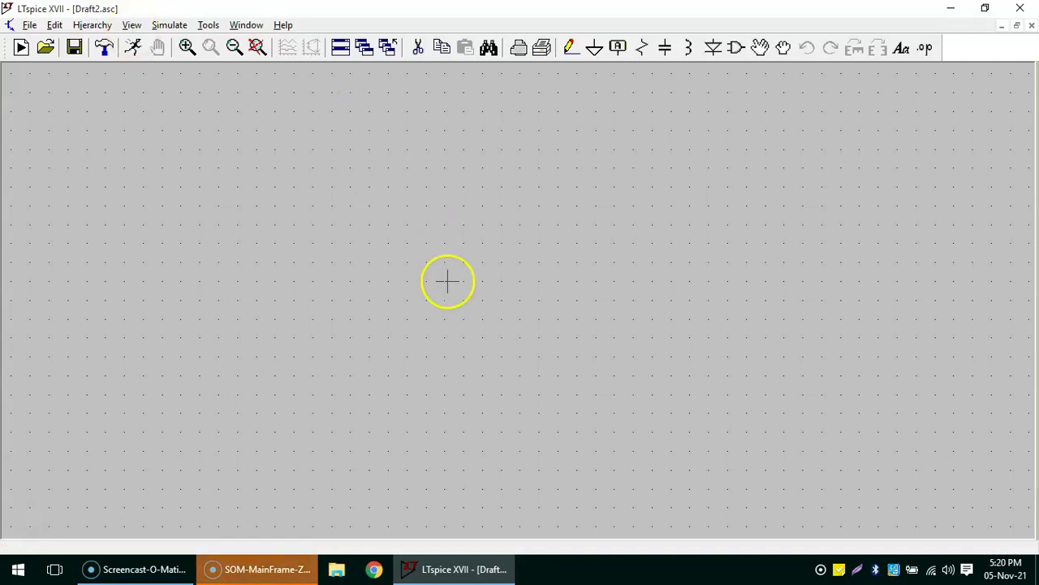
click(643, 51)
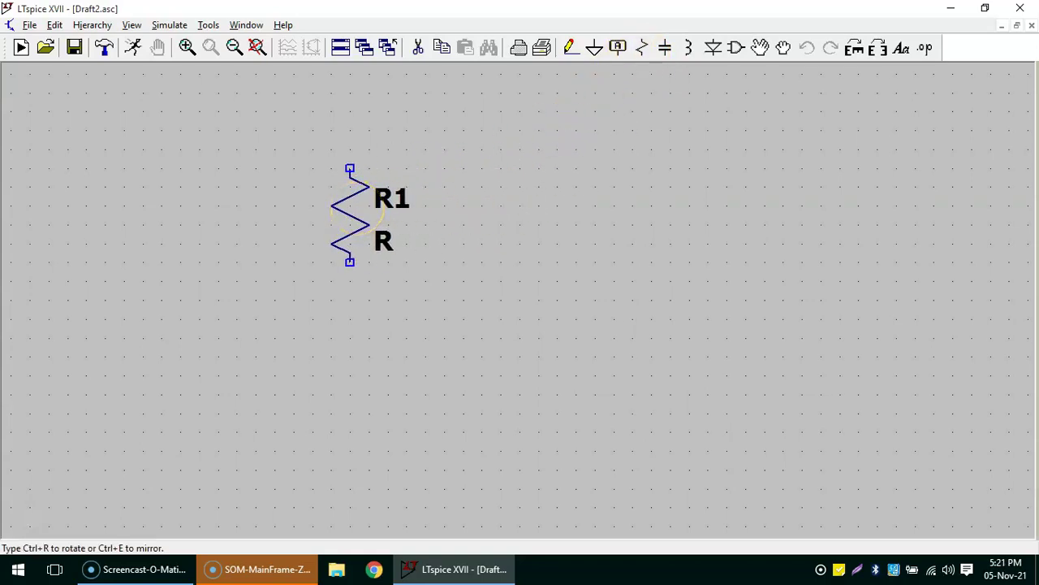
key(Escape)
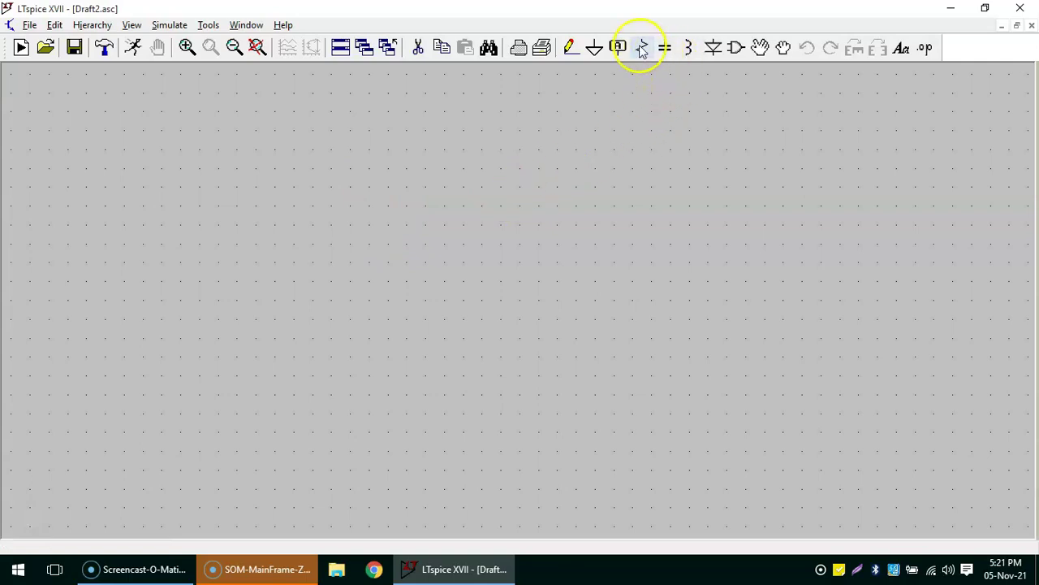
Place four vertical resistors on the schematic in two columns, R1 above R2 and R3 above R4, and end the placement
click(642, 49)
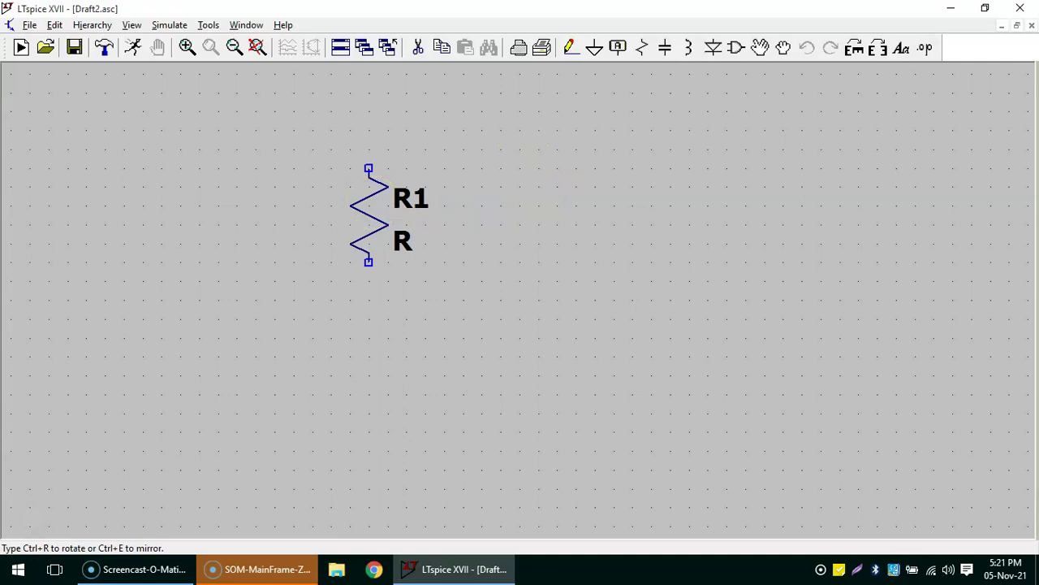
click(368, 214)
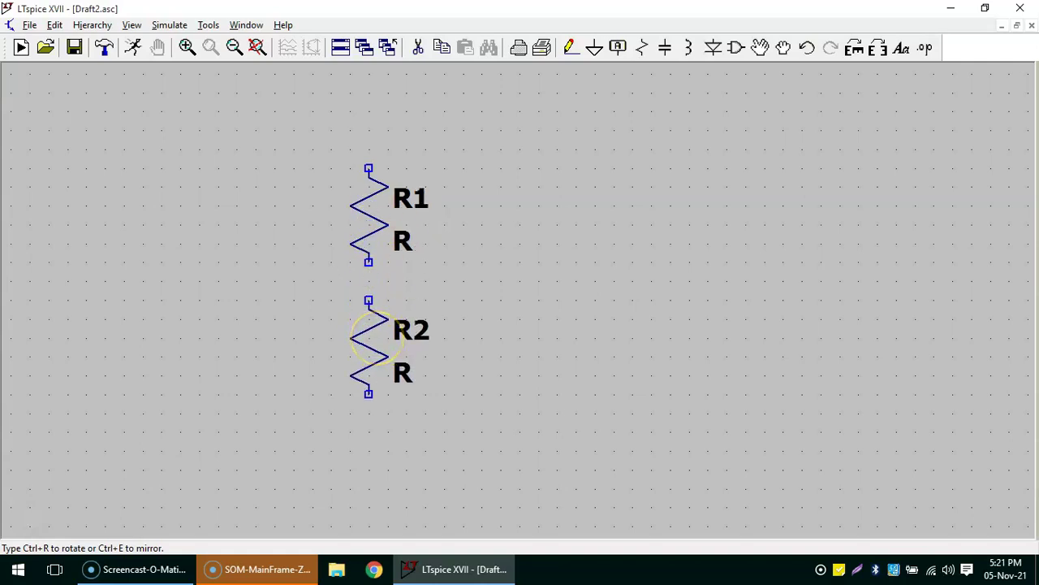
click(568, 203)
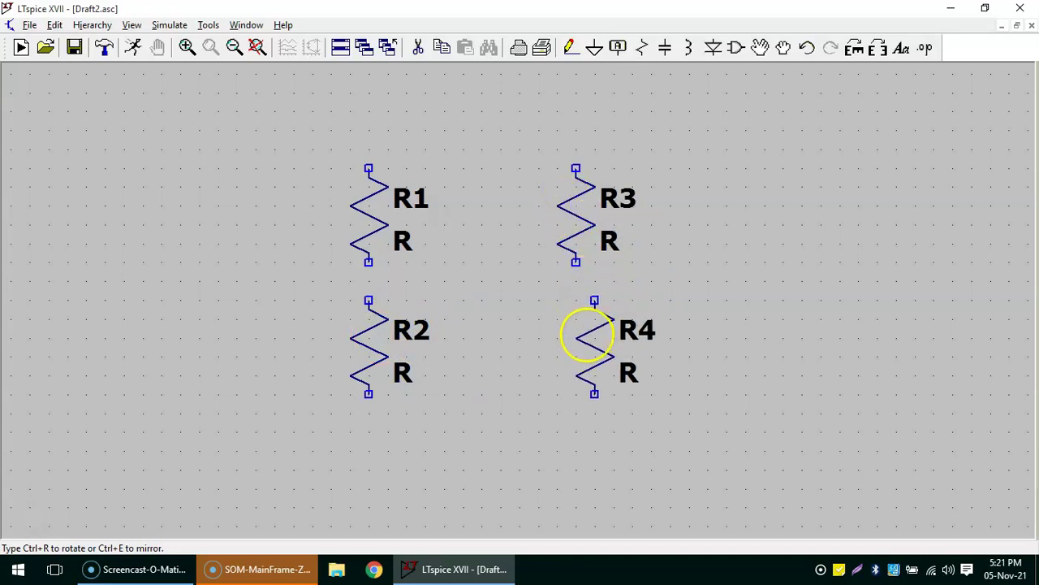
click(578, 338)
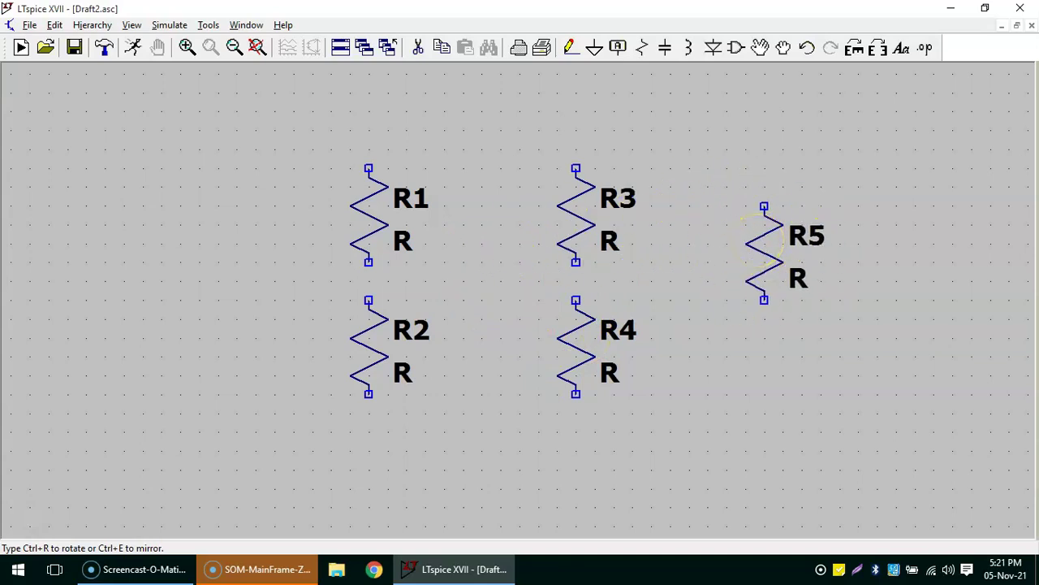
right_click(757, 241)
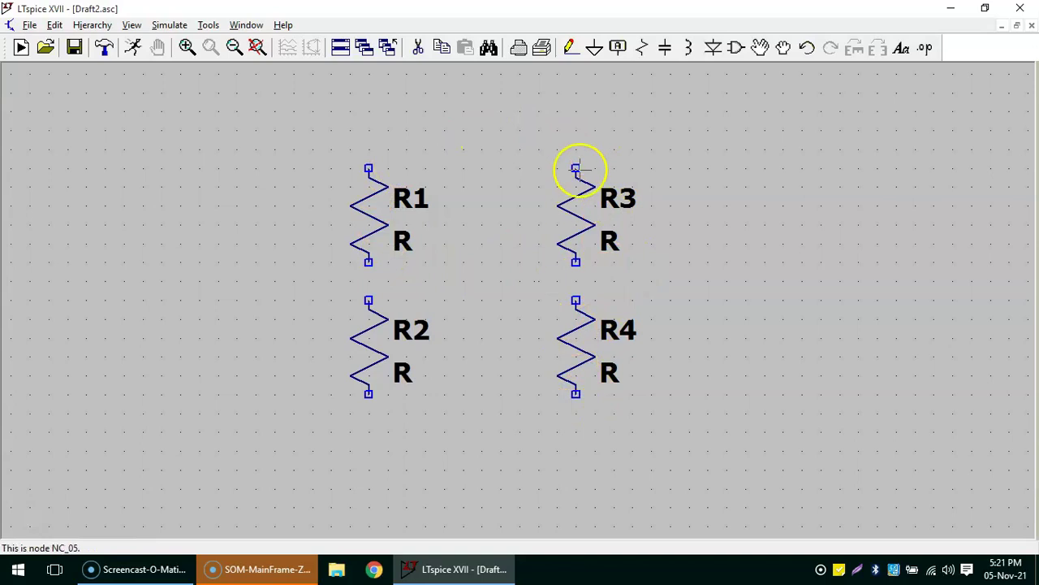
Wire the four resistors into a closed rectangular loop, running from R1 over to R3, down through R4 and back through R2
click(573, 51)
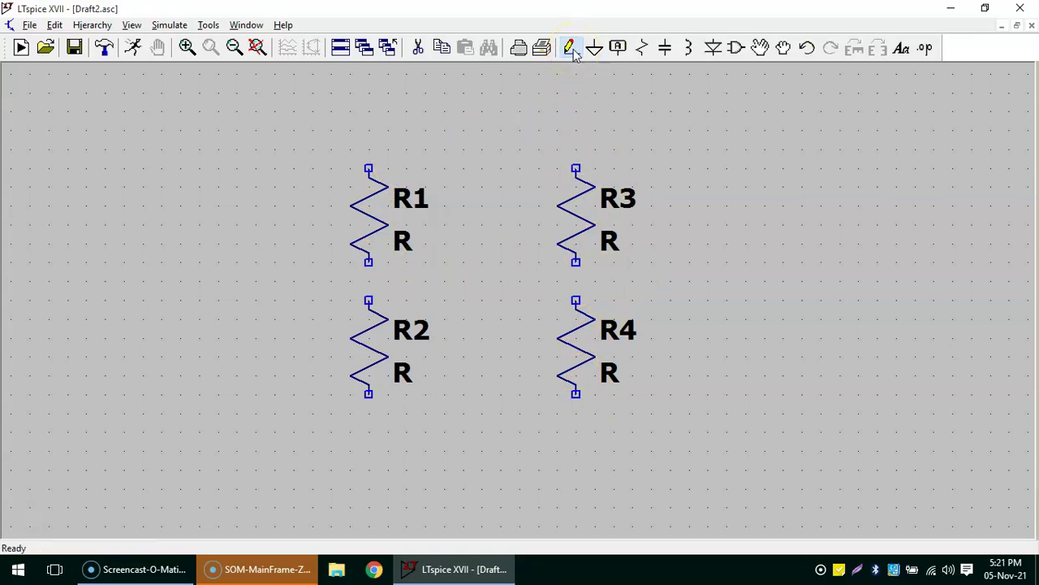
click(369, 168)
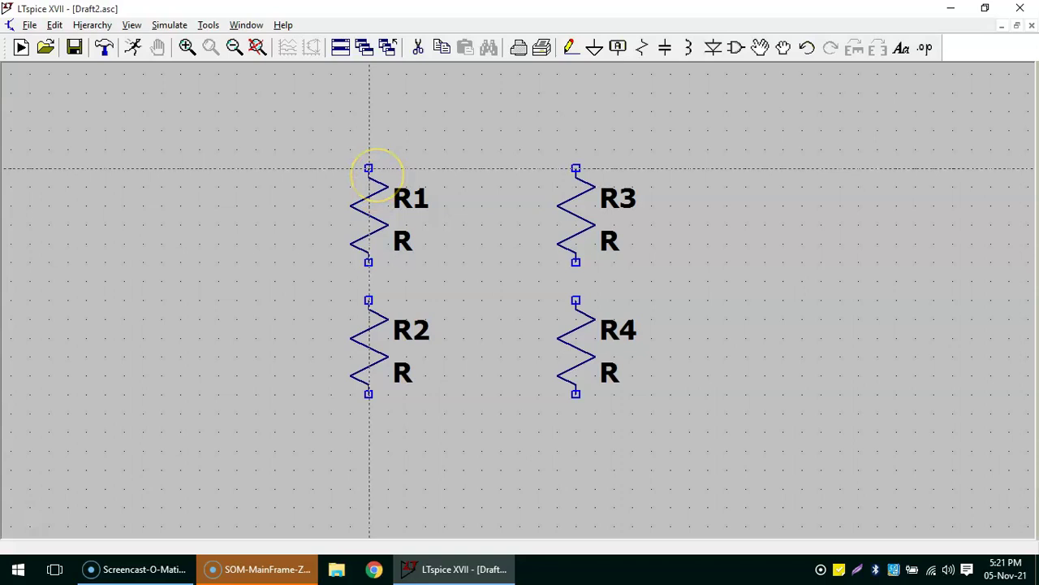
click(370, 112)
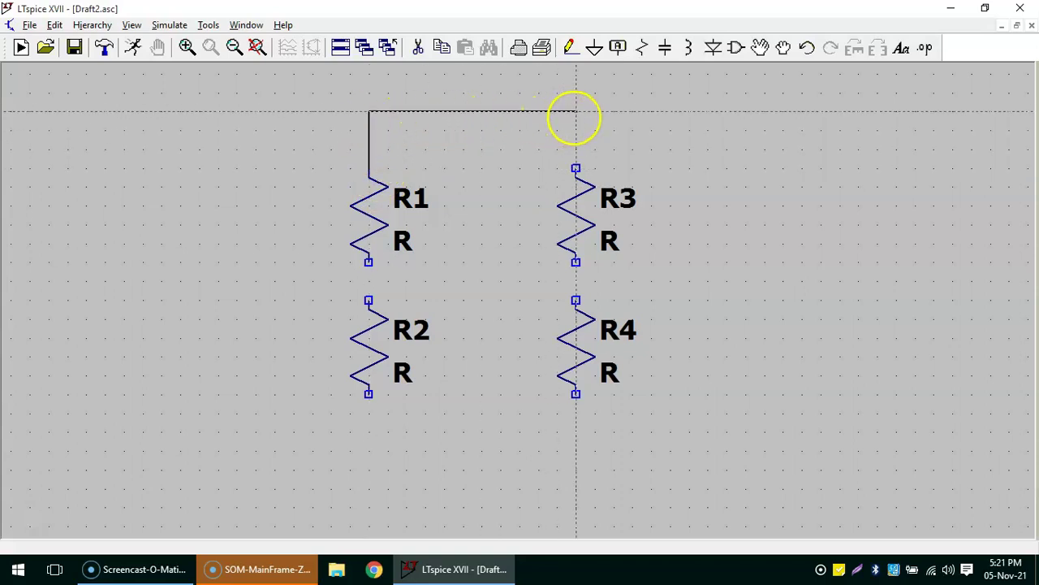
click(576, 111)
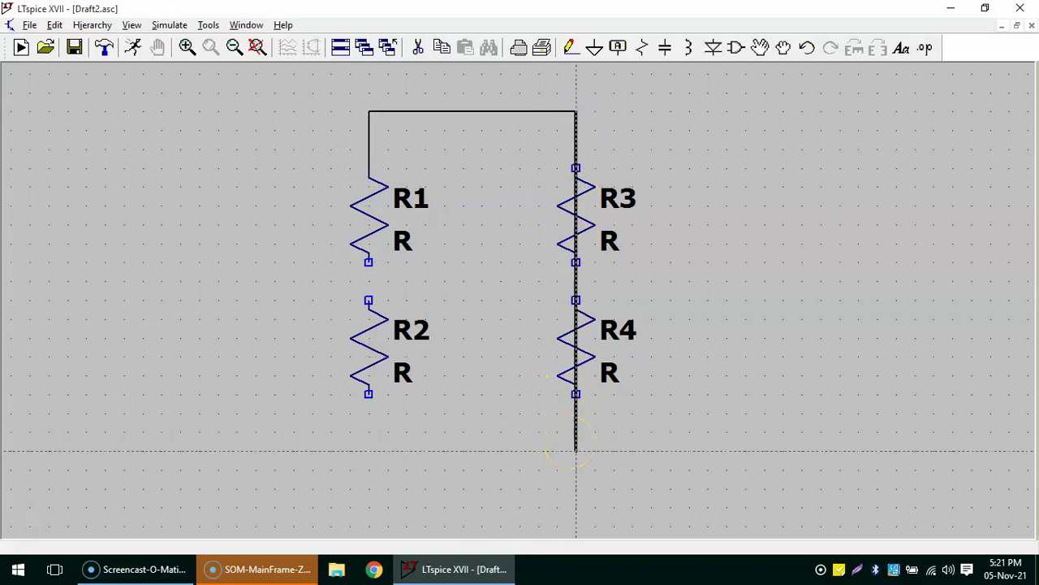
click(575, 450)
click(369, 438)
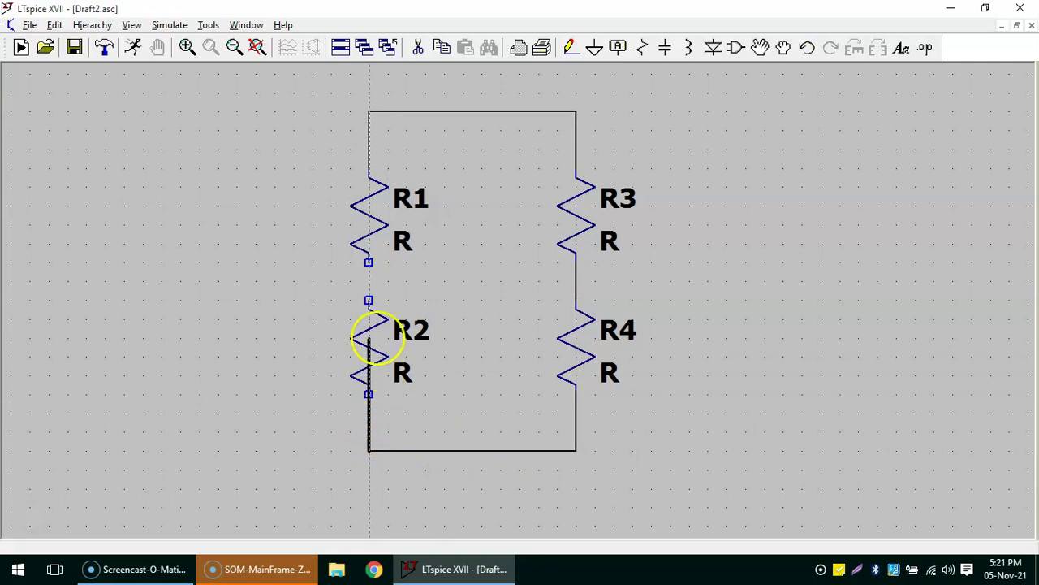
click(371, 261)
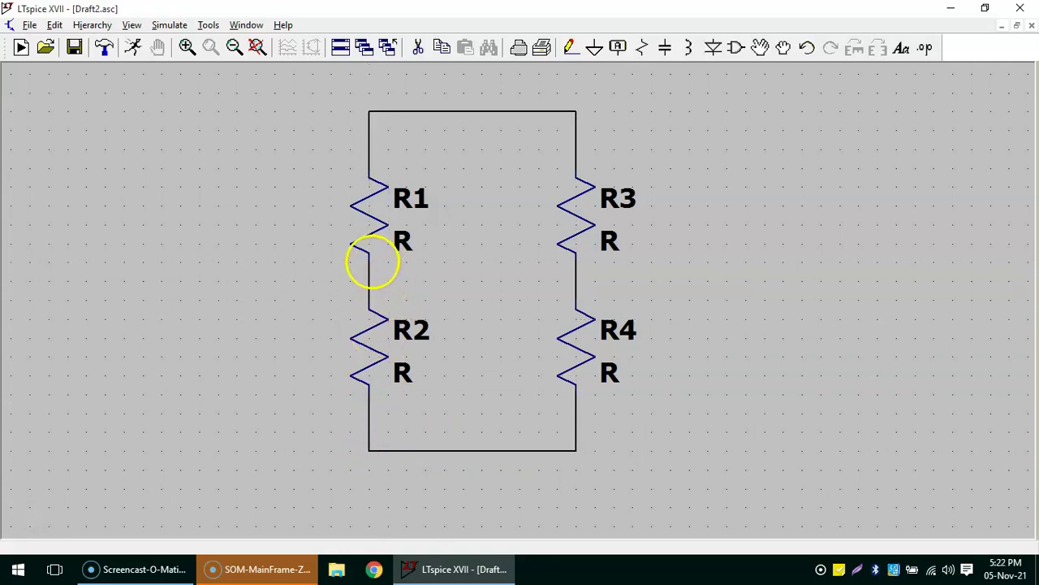
key(Escape)
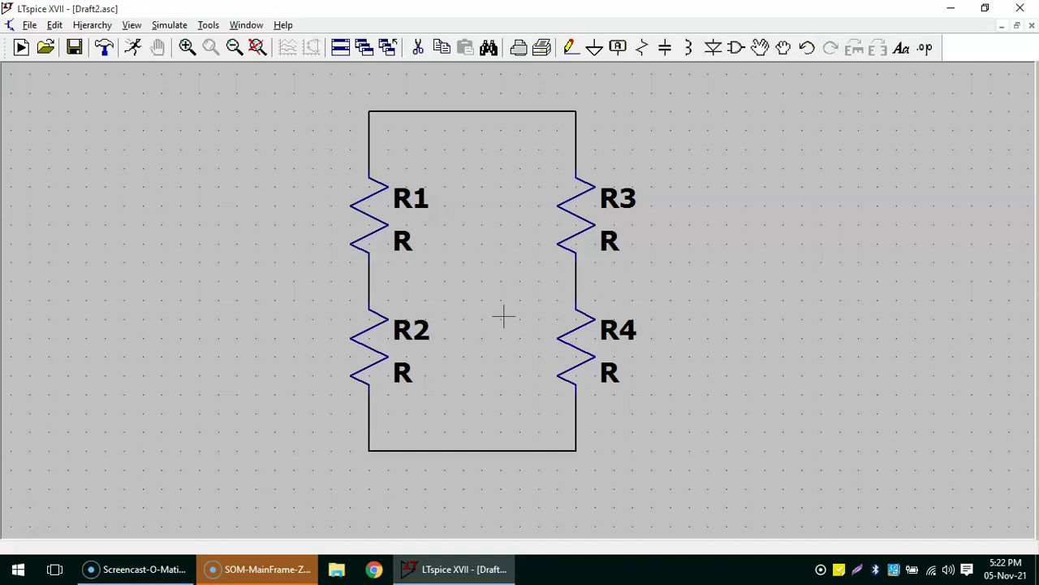
click(494, 307)
click(484, 279)
right_click(481, 267)
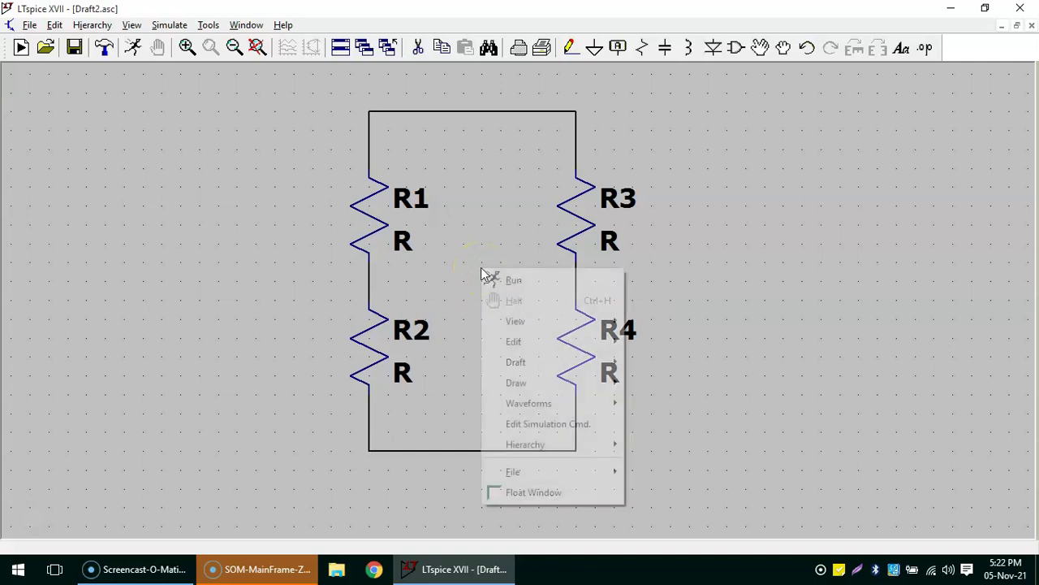
click(480, 243)
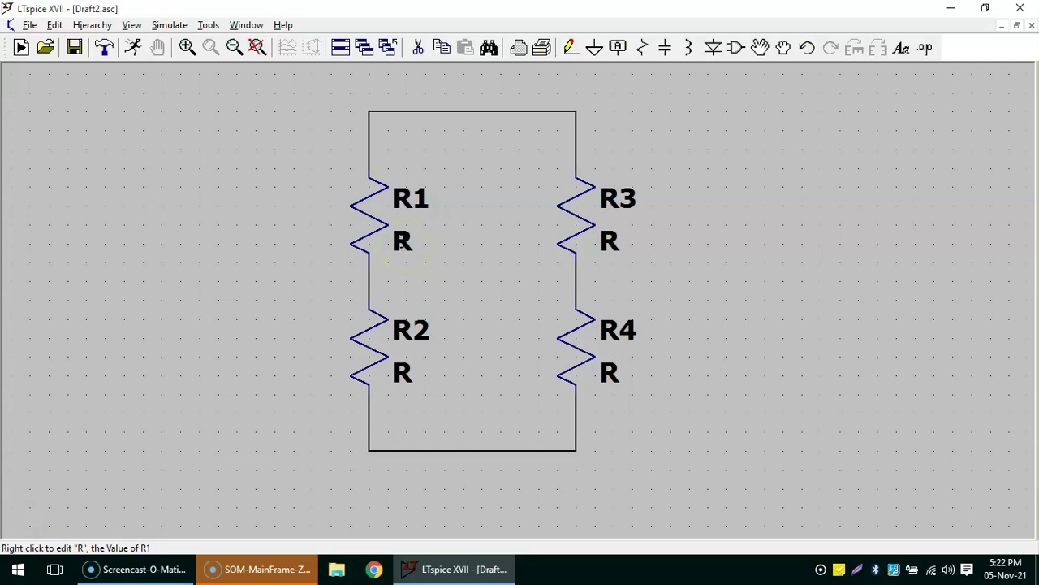
Set the value of resistor R1 to 10
right_click(404, 242)
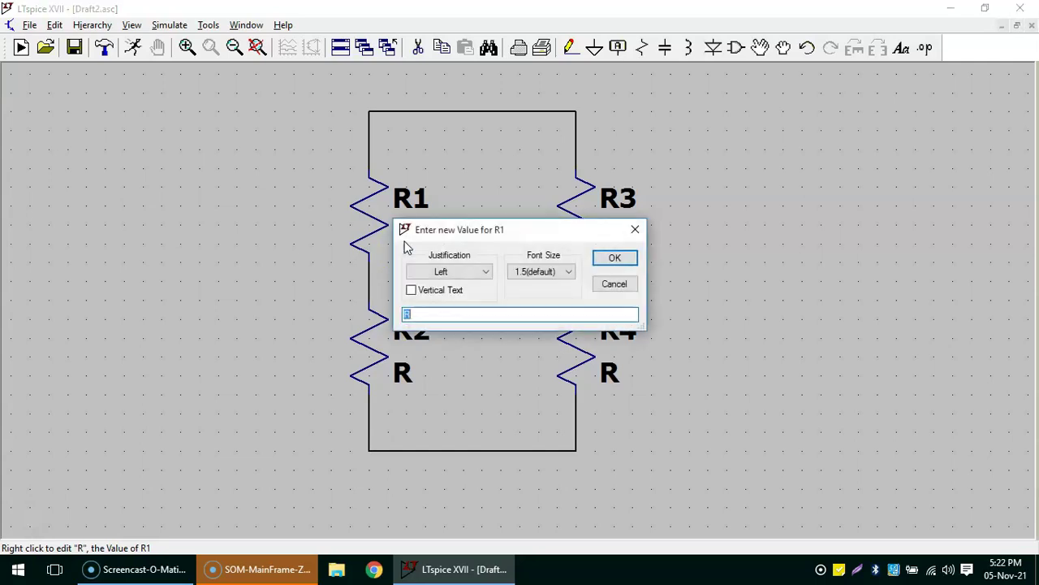
text(10)
key(Return)
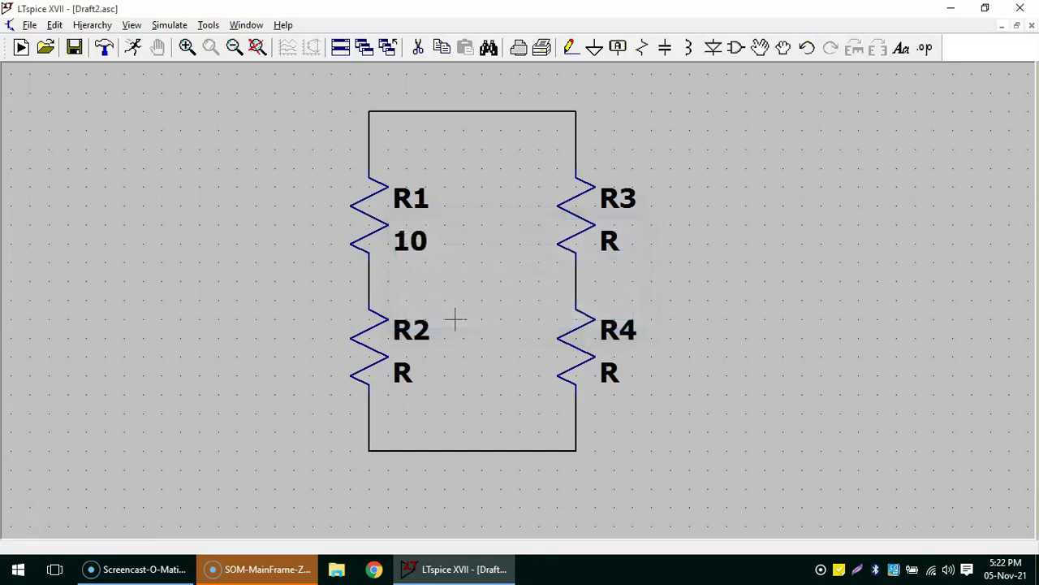
Set the value of resistor R1 to 10k
right_click(408, 240)
text(1k)
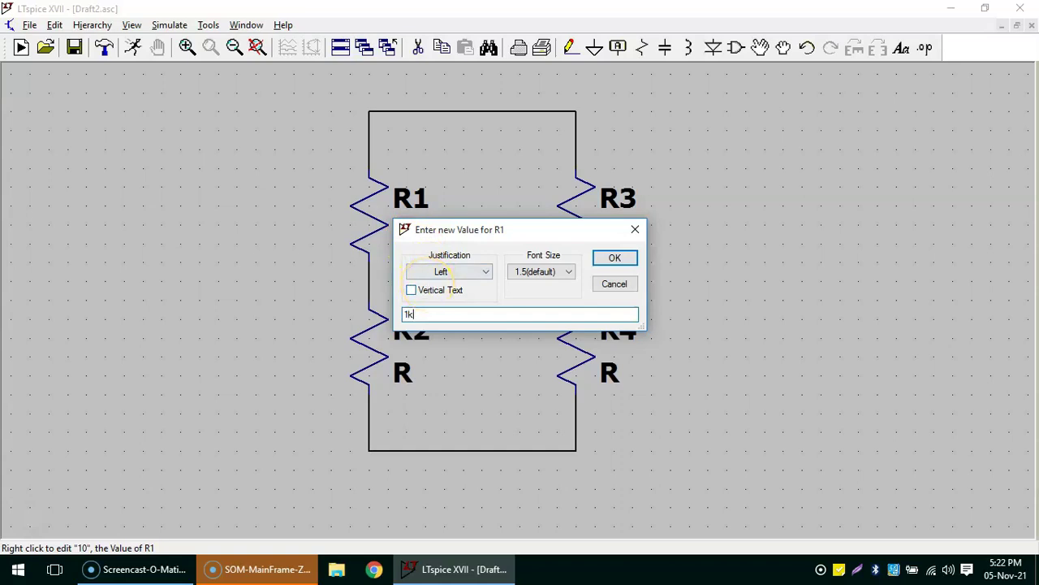
key(BackSpace)
text(0)
key(Return)
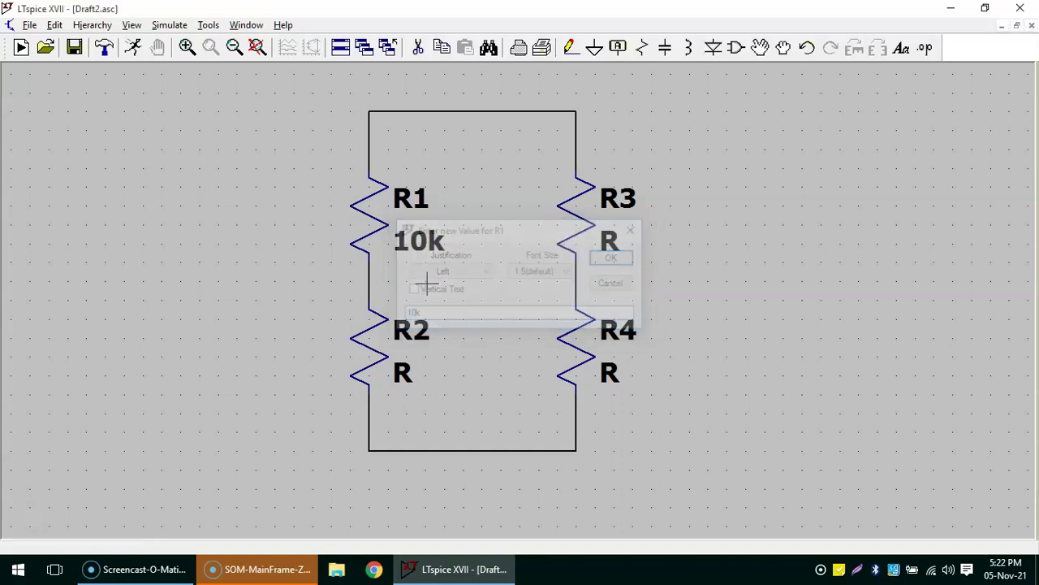
Set the values of resistors R2, R3 and R4 to 10k each
right_click(402, 371)
text(10k)
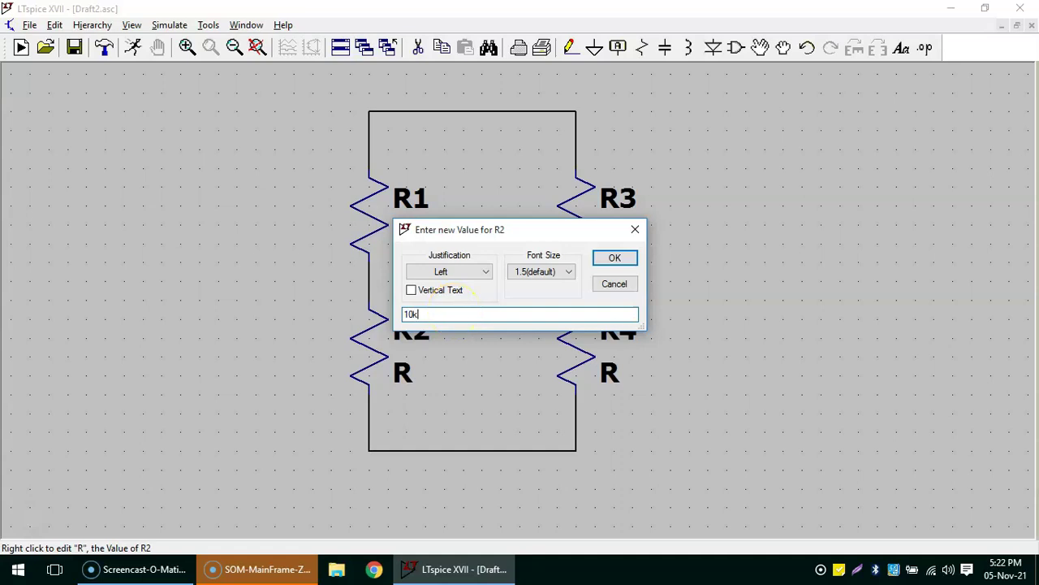
key(Return)
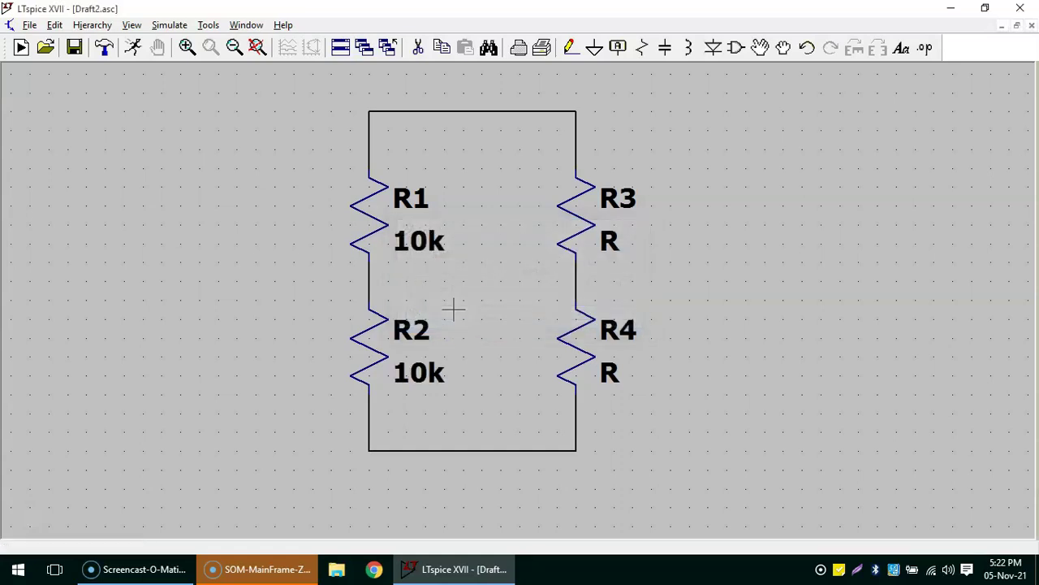
right_click(613, 247)
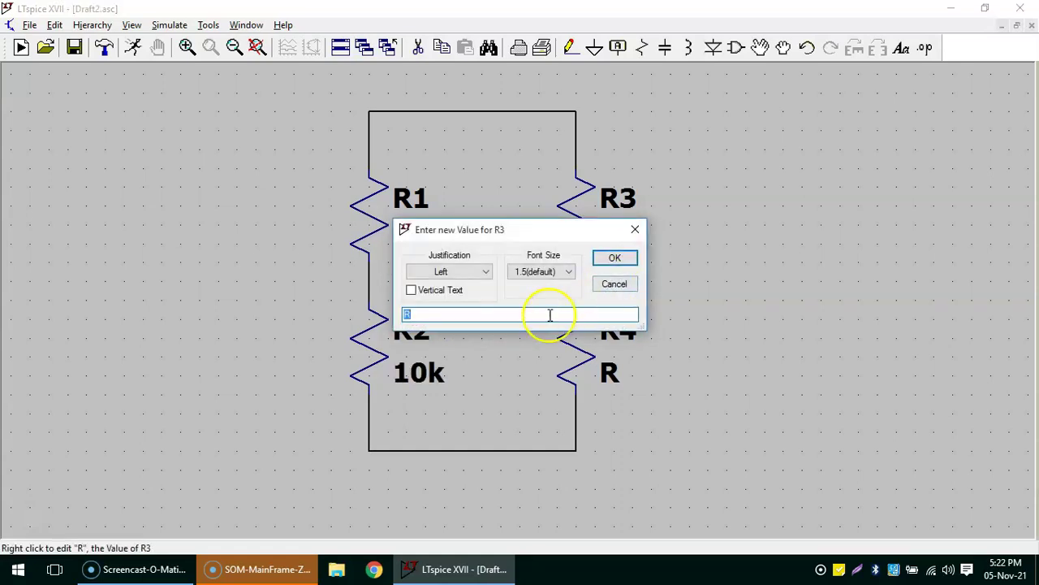
text(10)
key(Return)
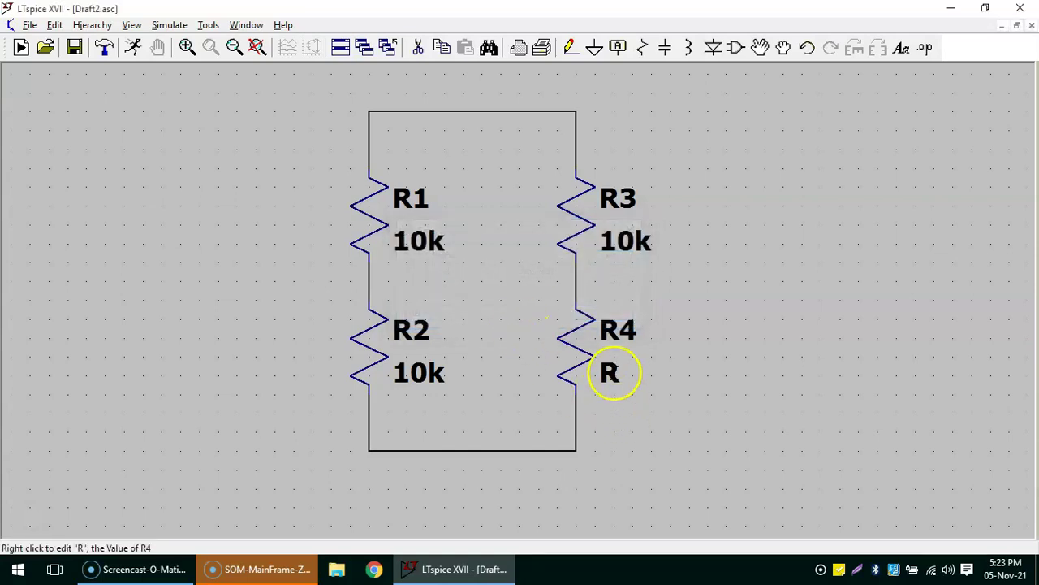
right_click(611, 375)
text(10k)
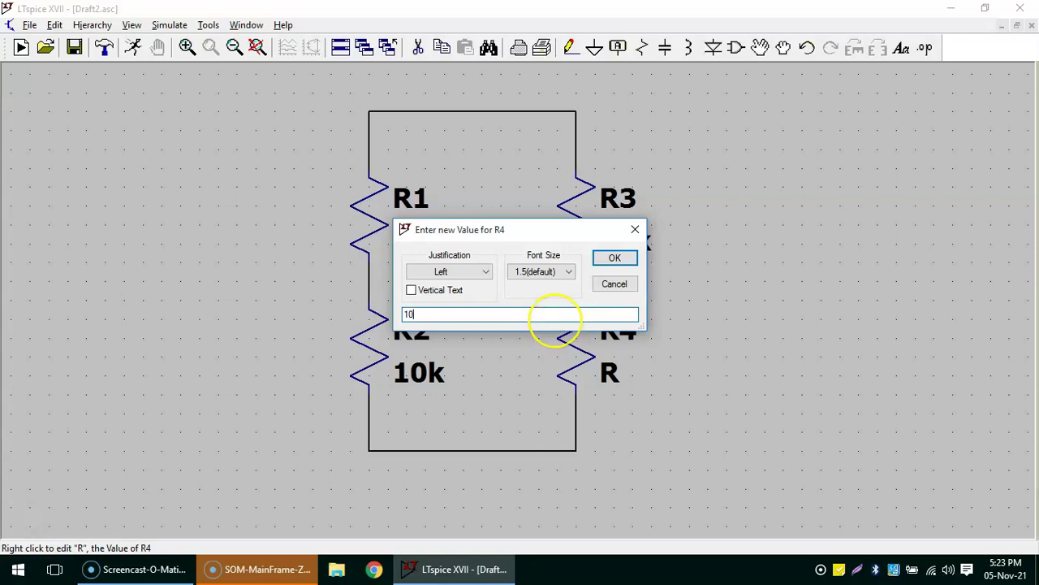
key(Return)
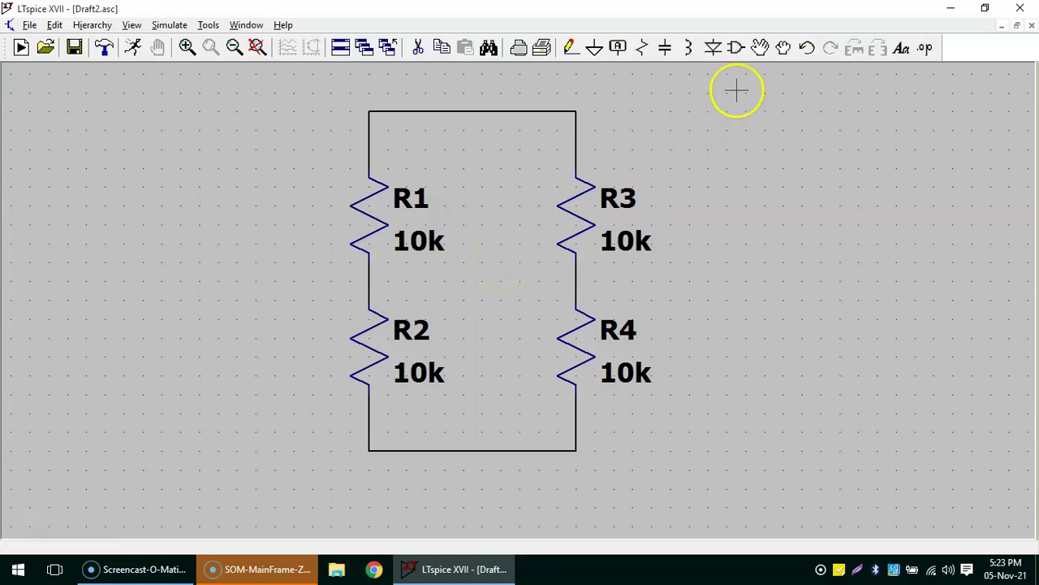
Place one voltage source component beside the R1–R2 branch, on the side away from R3 and R4, and end the placement
click(735, 50)
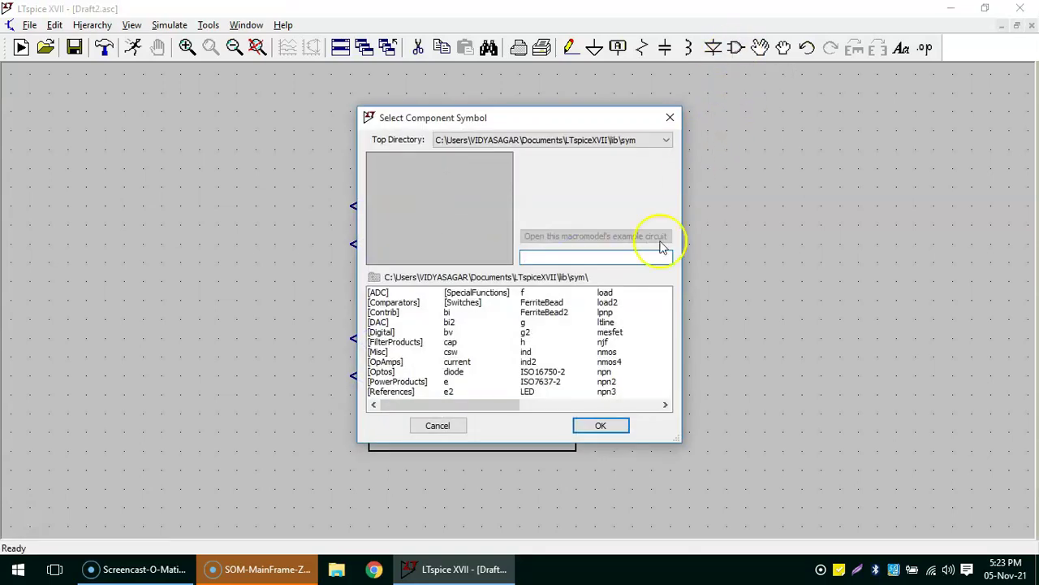
scroll(587, 360, down, 3)
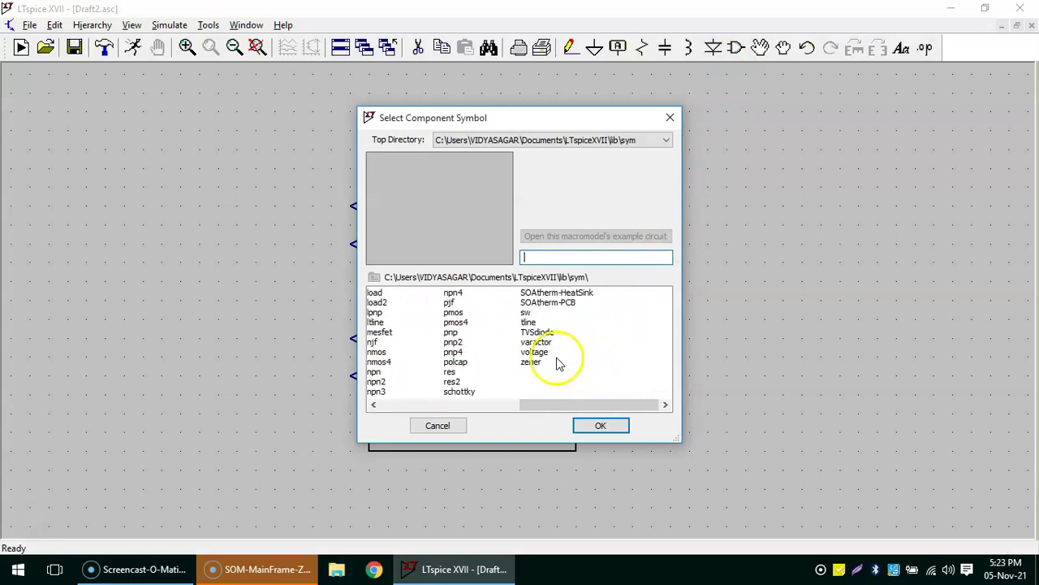
click(536, 352)
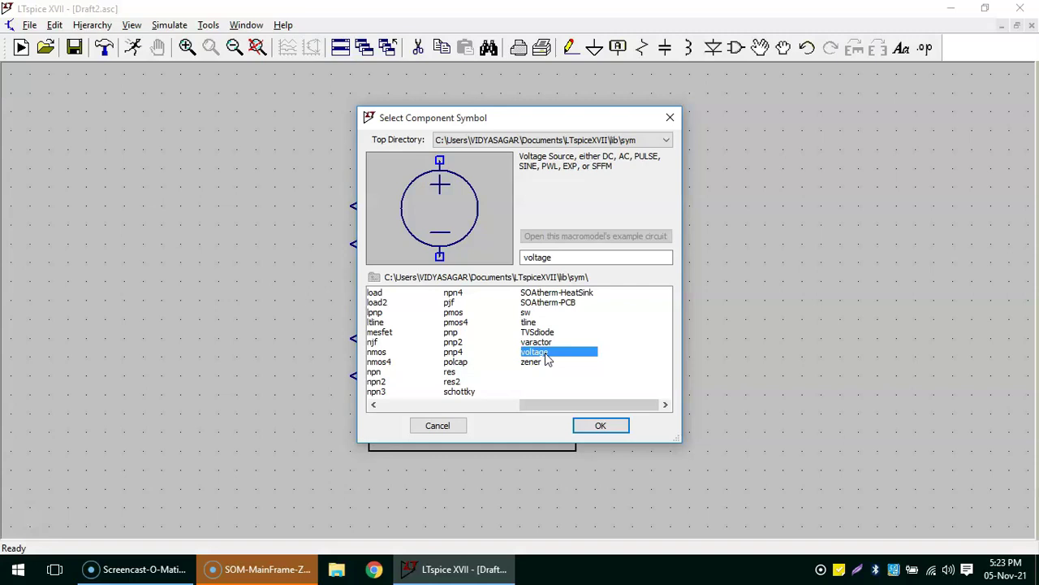
click(551, 357)
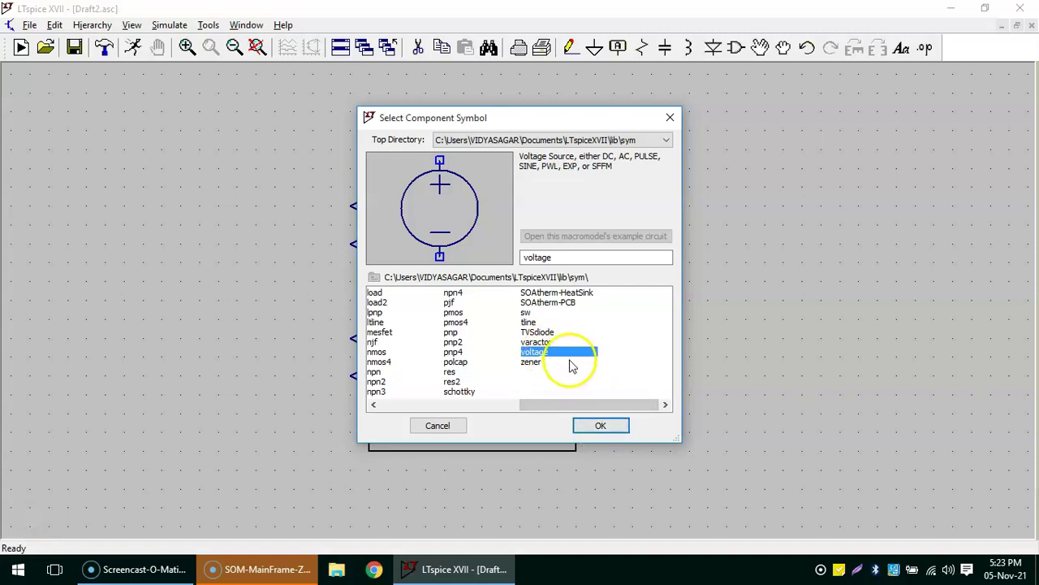
click(601, 425)
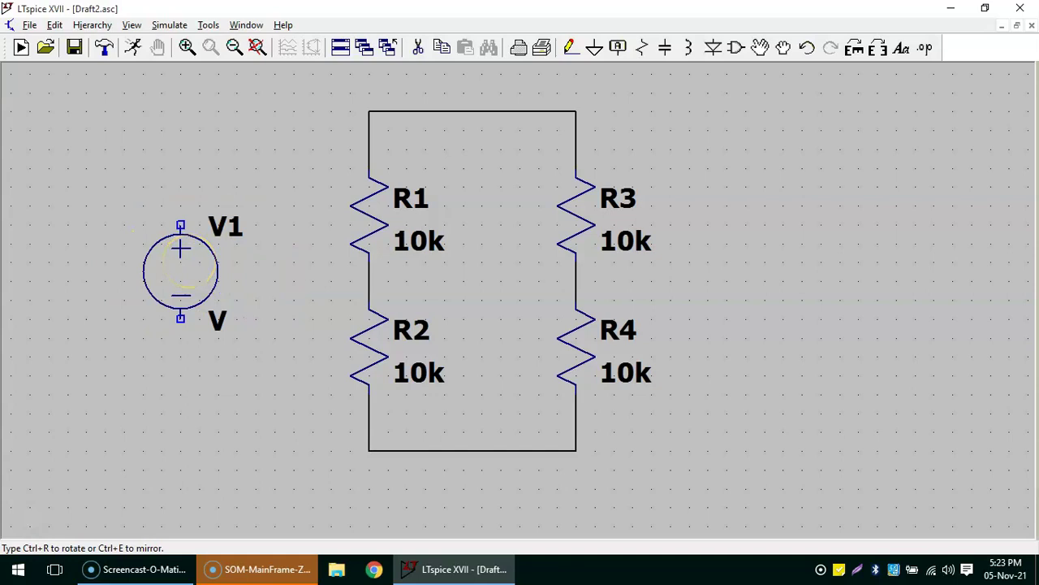
click(181, 248)
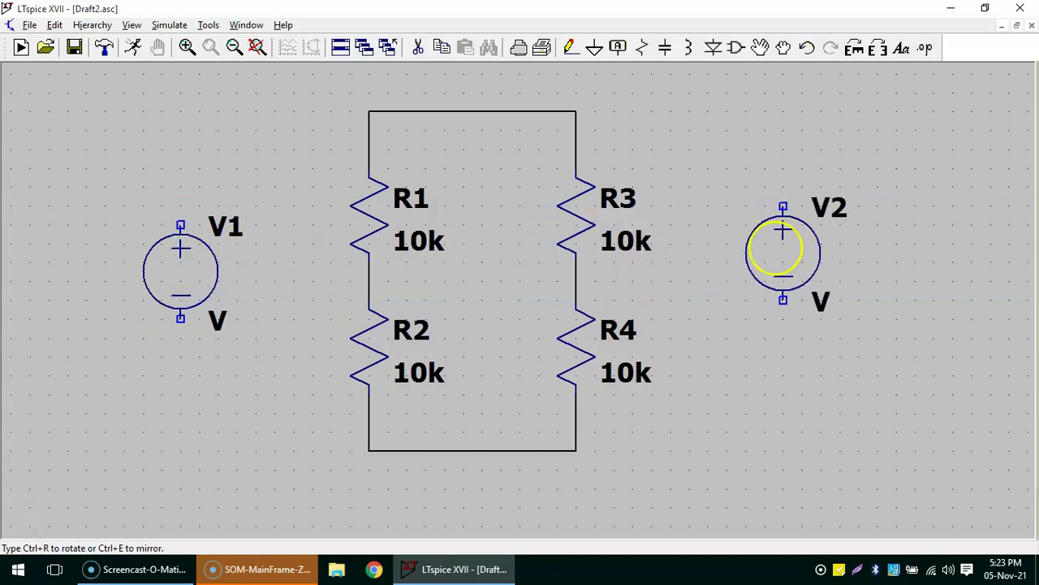
key(Escape)
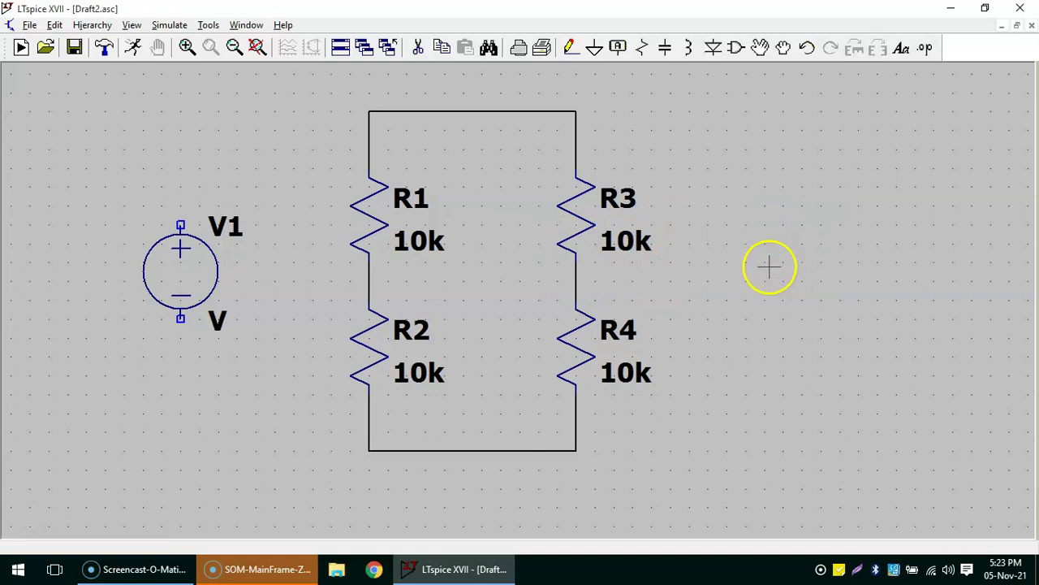
Wire V1's positive terminal to the corner above R1 and its negative terminal to the corner below R2
click(571, 47)
click(180, 225)
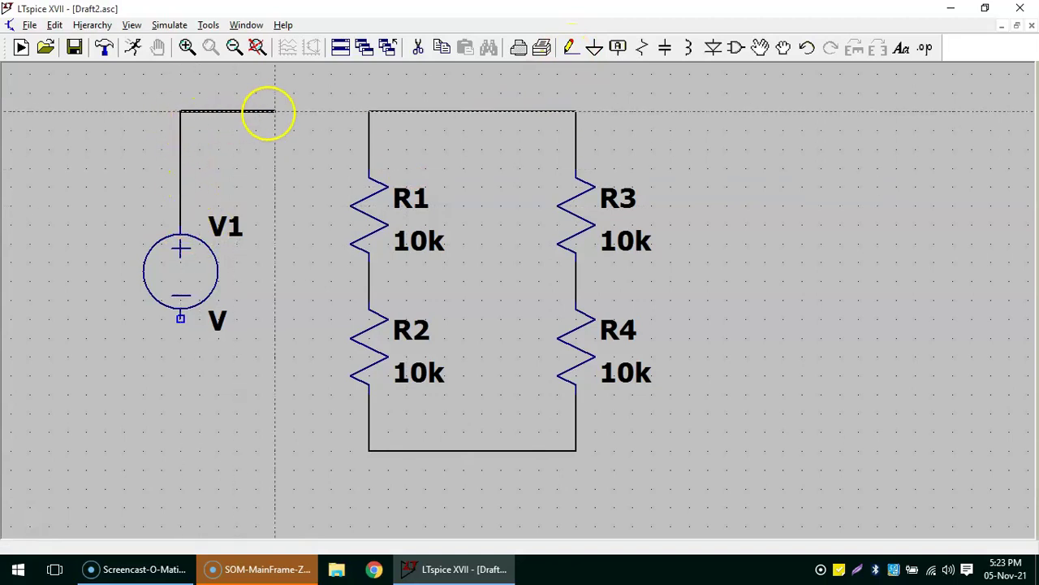
click(368, 112)
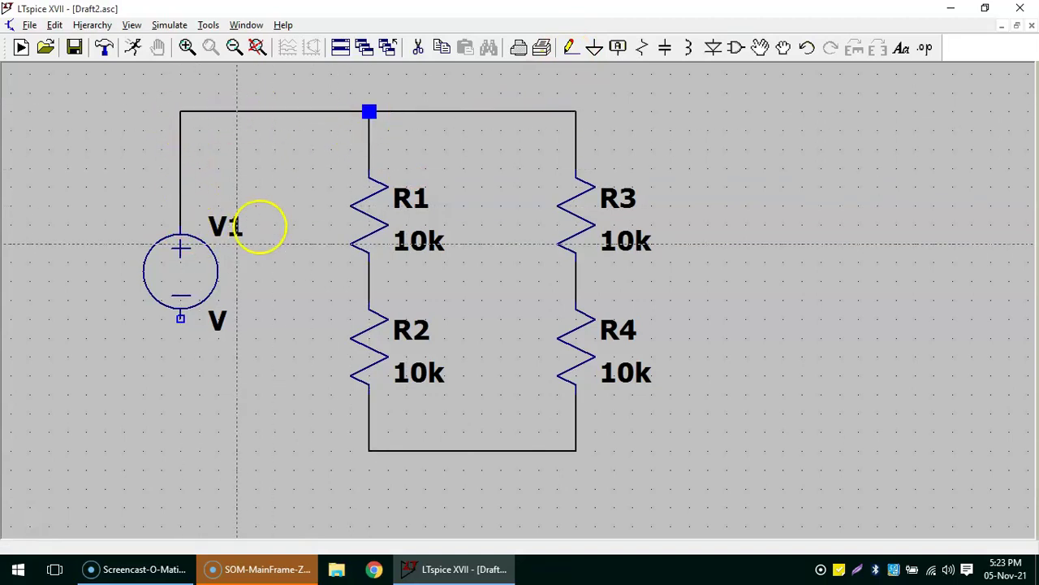
click(180, 319)
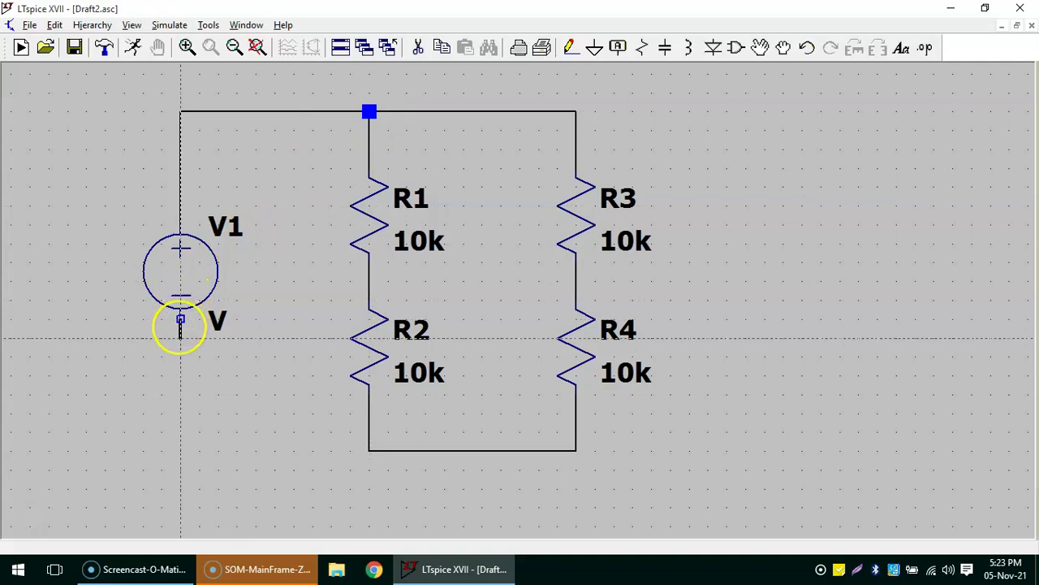
click(180, 449)
click(372, 440)
key(Escape)
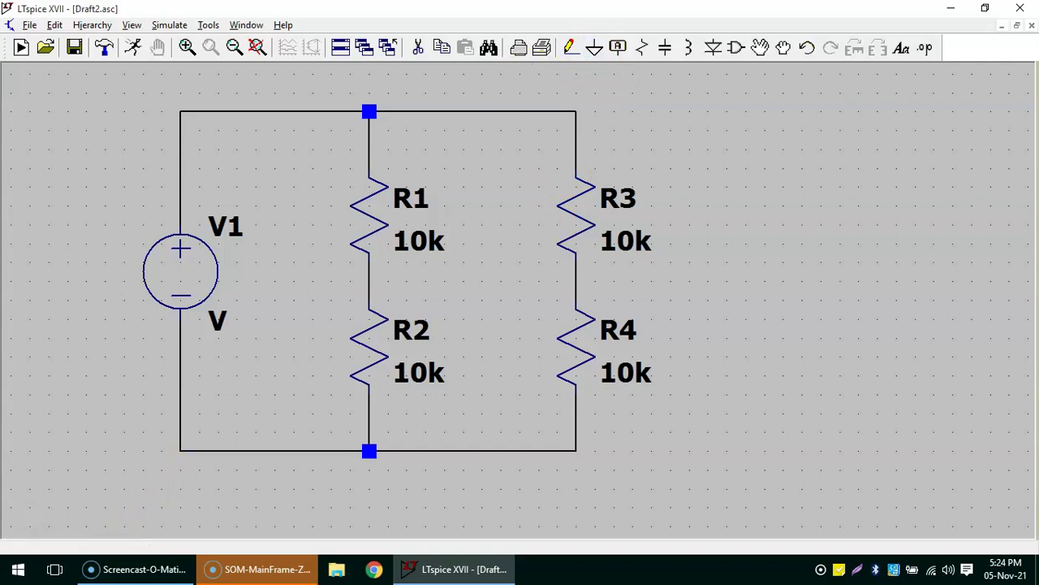
click(476, 493)
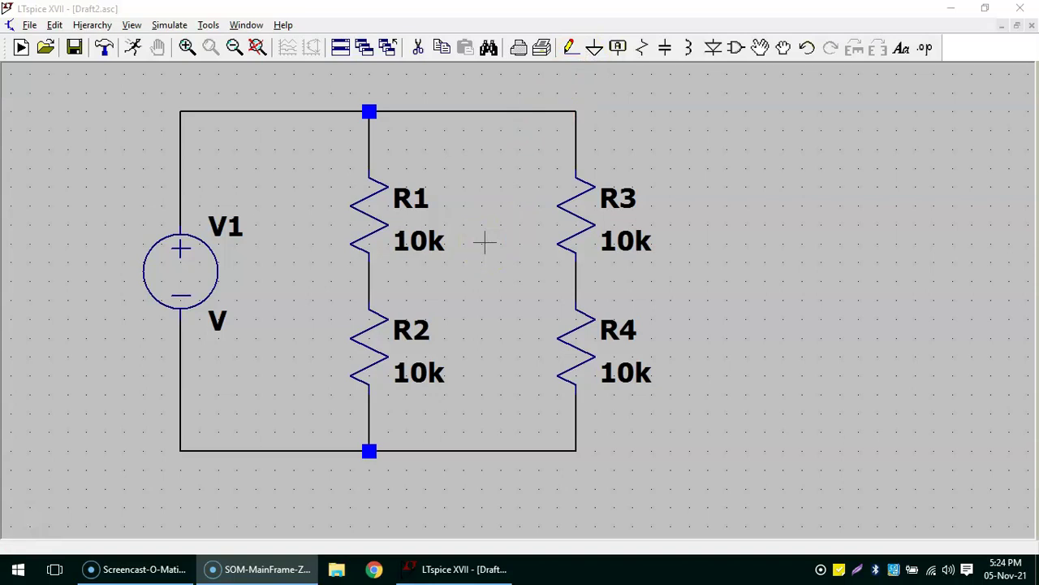
Place a ground symbol directly below the junction under R2 and end the placement
click(595, 48)
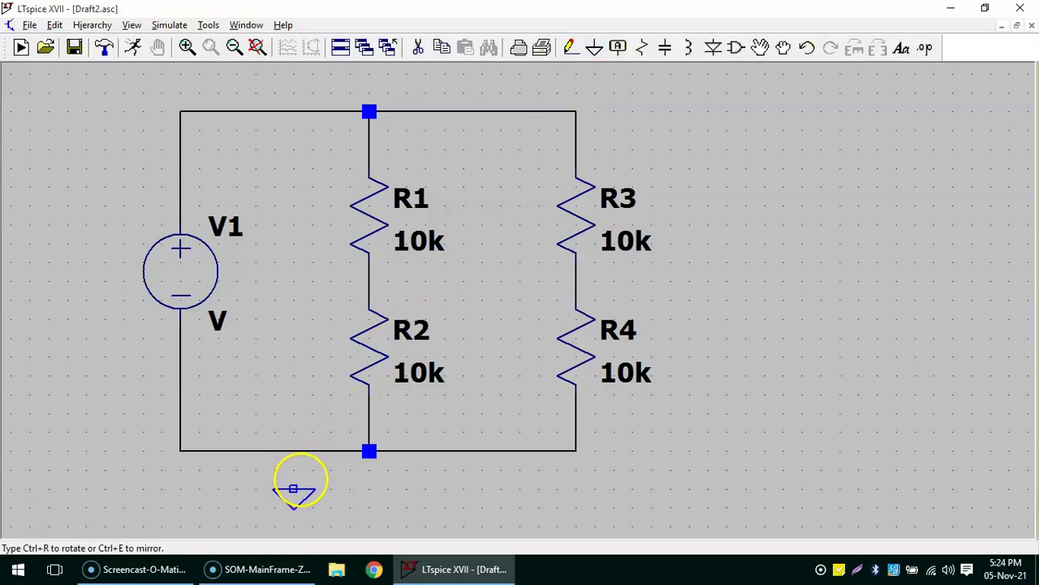
click(369, 491)
key(Escape)
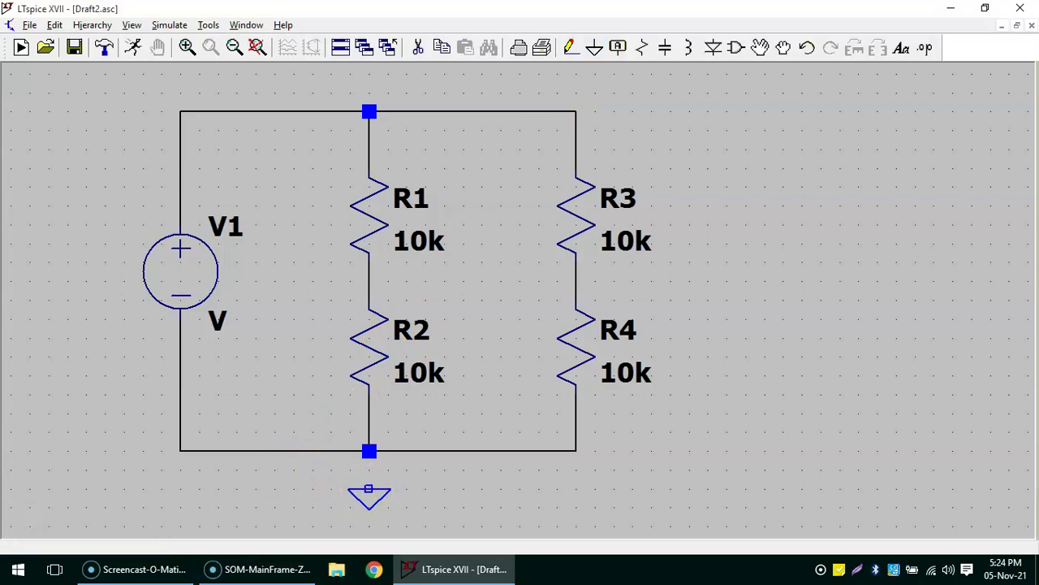
key(g)
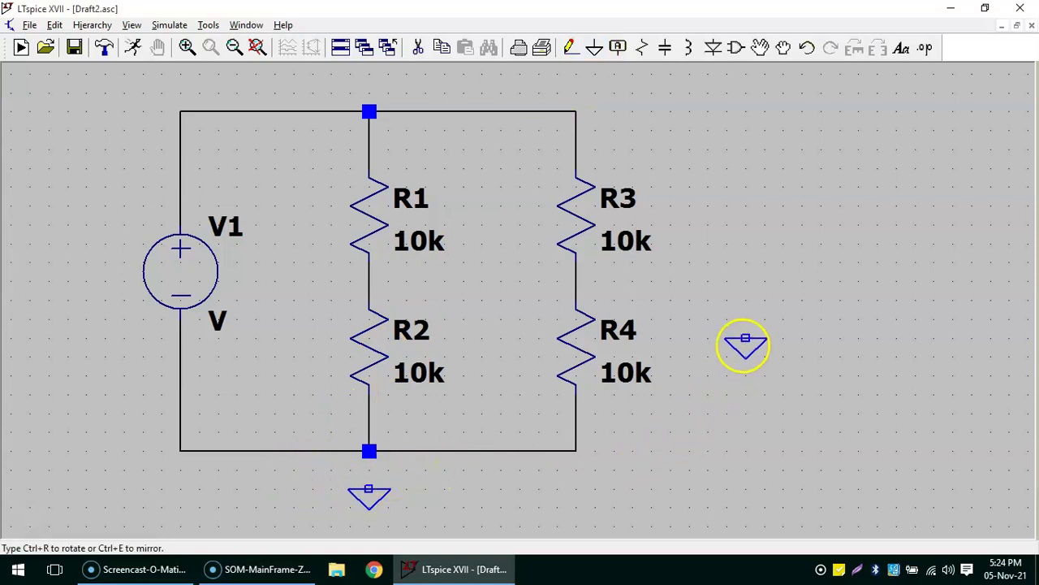
key(Escape)
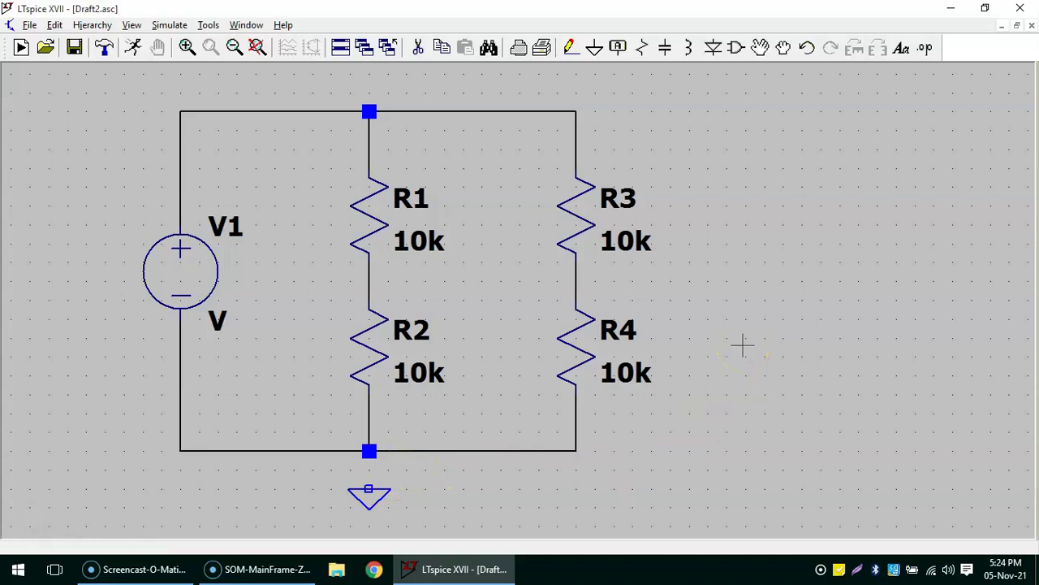
Wire the ground symbol up to the junction below R2 and finish wiring
click(571, 49)
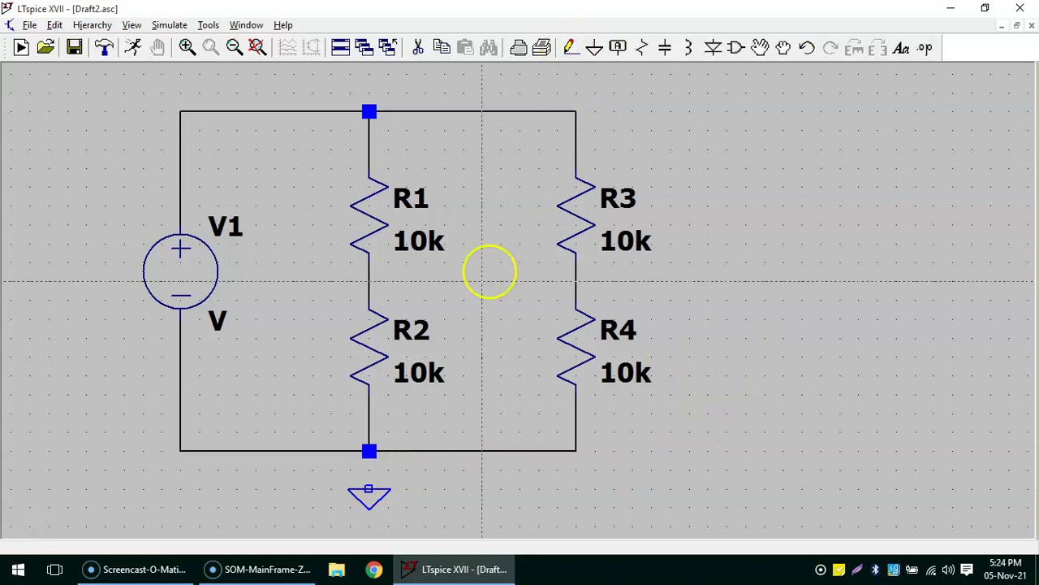
click(368, 488)
click(369, 452)
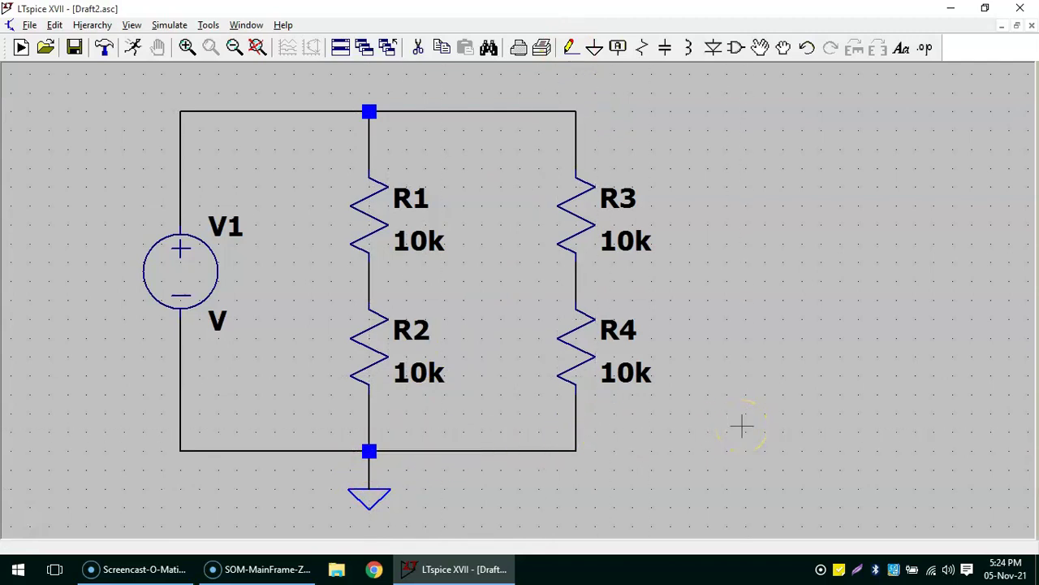
key(Escape)
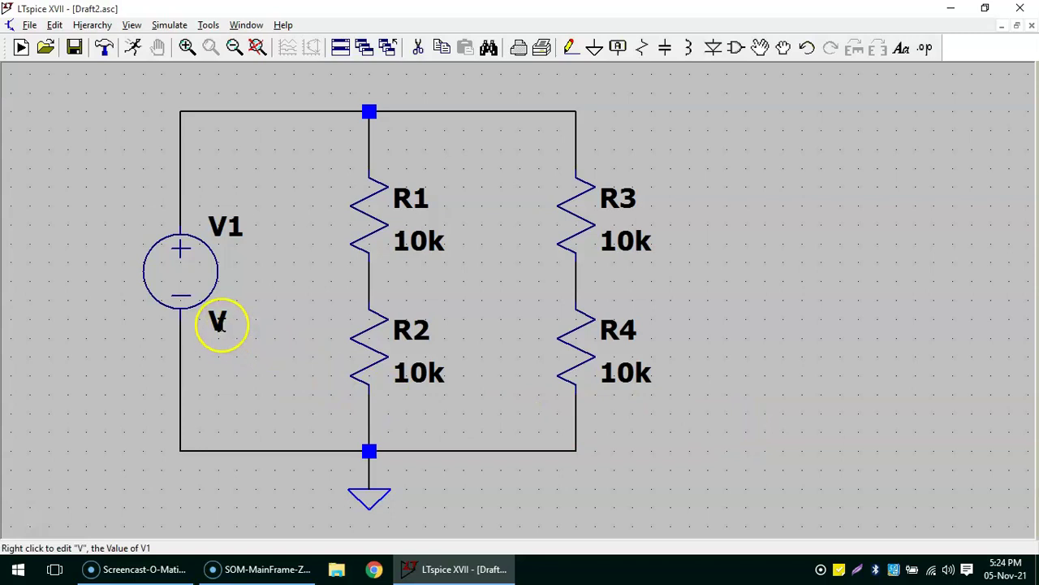
Set the value of voltage source V1 to 10V
right_click(219, 324)
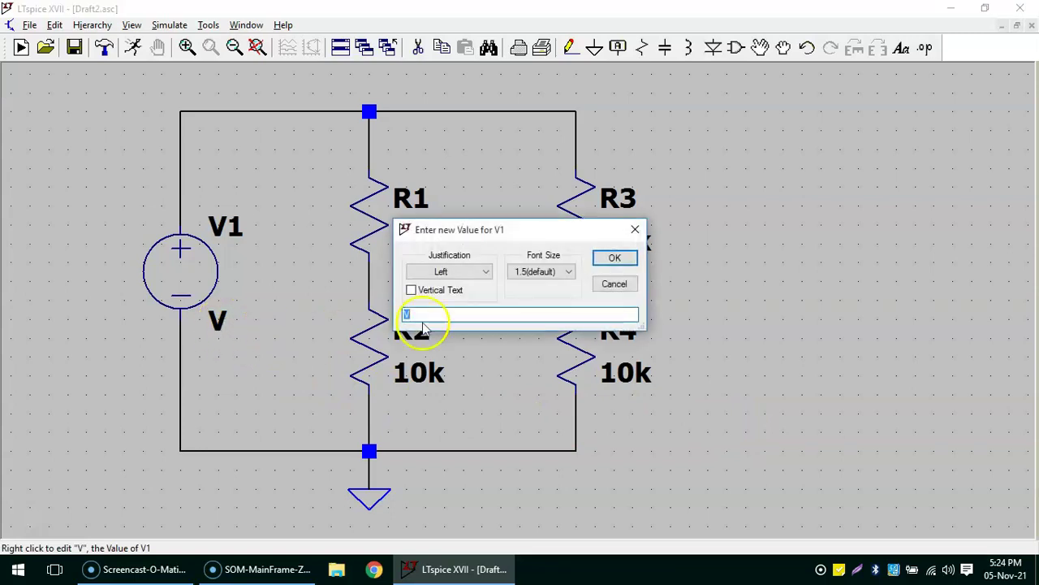
text(10)
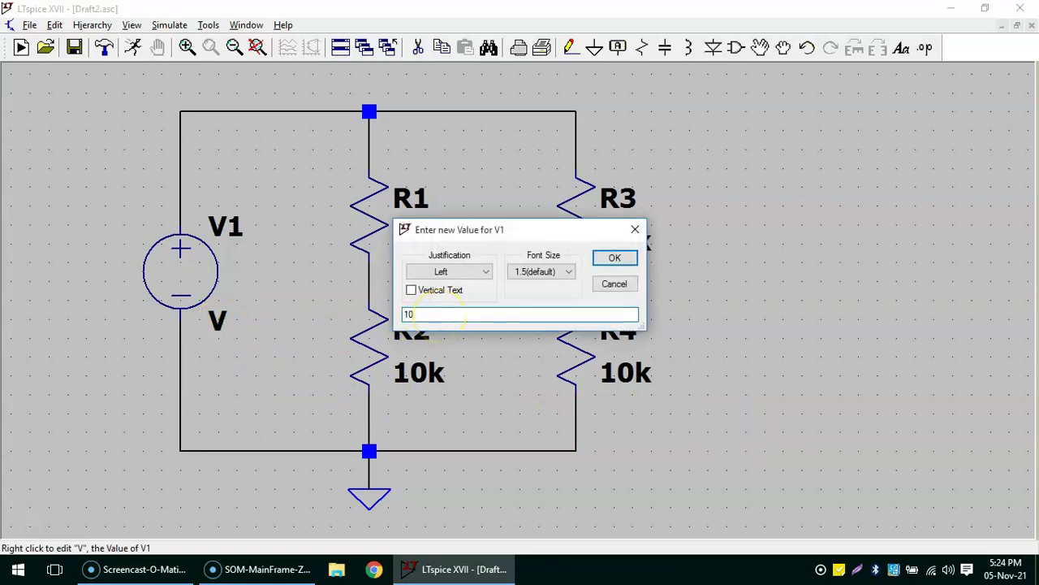
text(V)
key(Return)
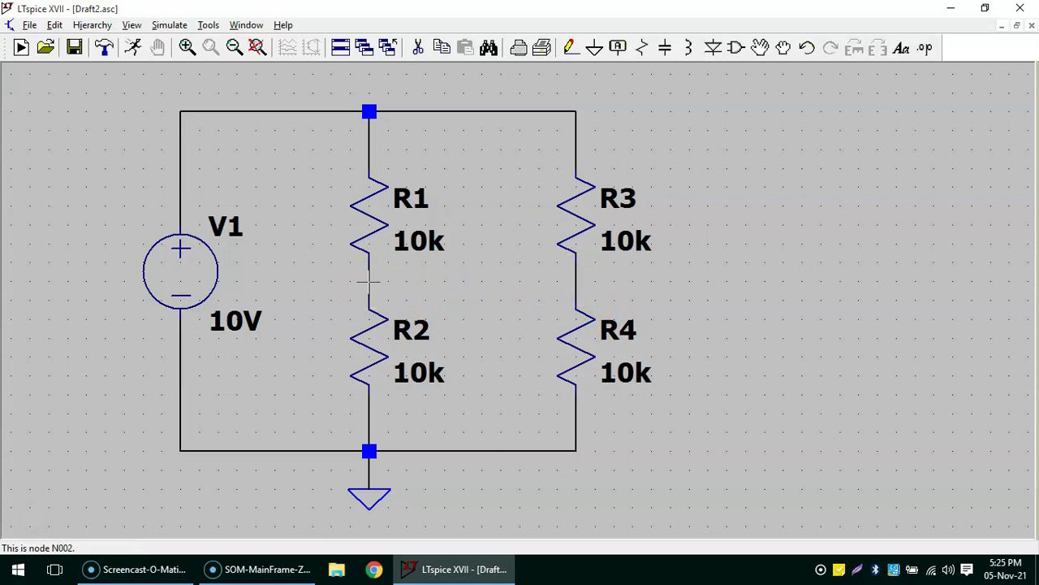
Draw two open-ended horizontal wire stubs, a short one from the R1–R2 midpoint and a longer one from the R3–R4 midpoint
click(570, 52)
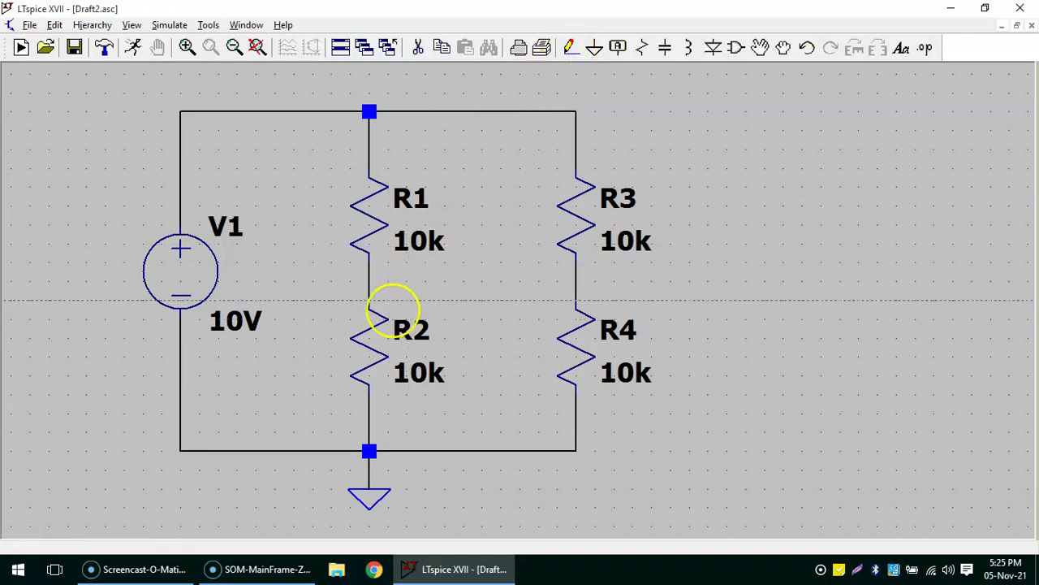
click(369, 282)
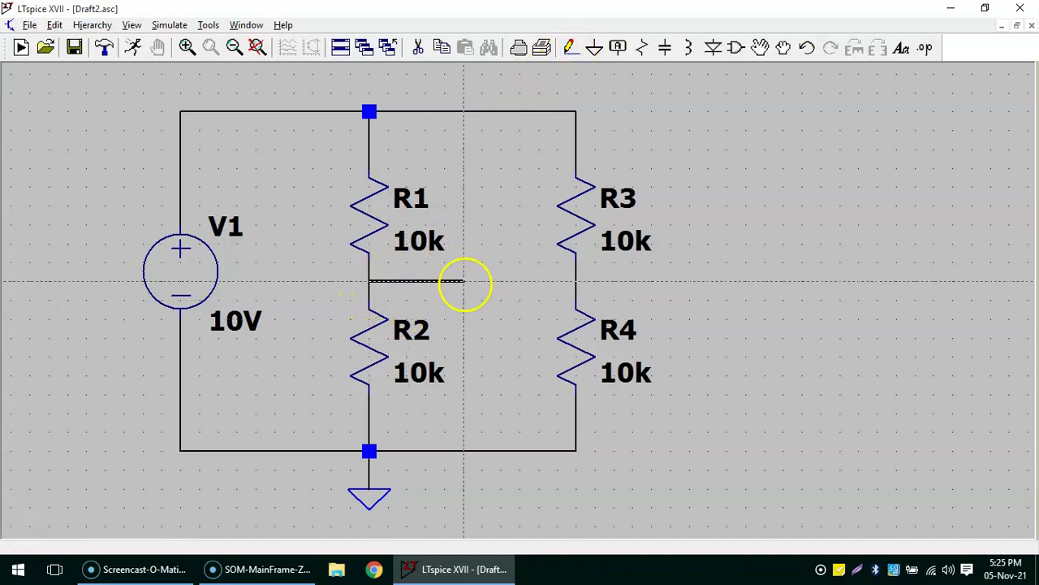
click(409, 282)
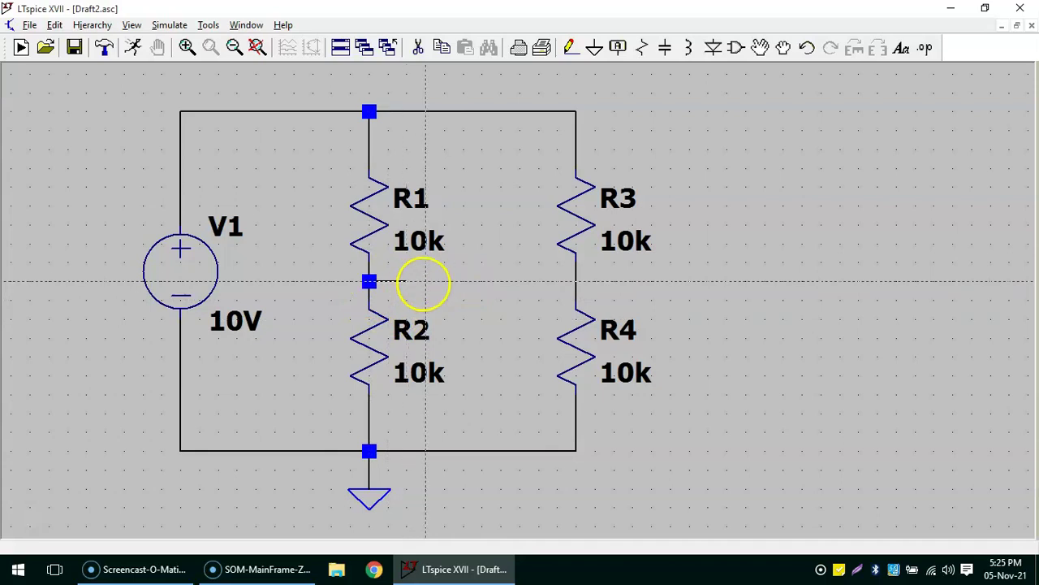
click(576, 282)
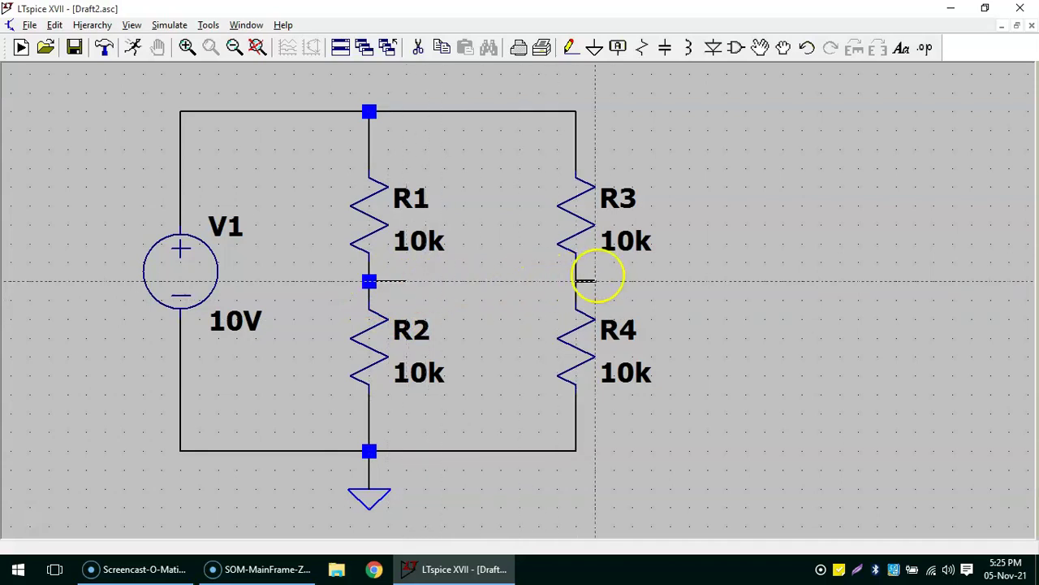
click(671, 282)
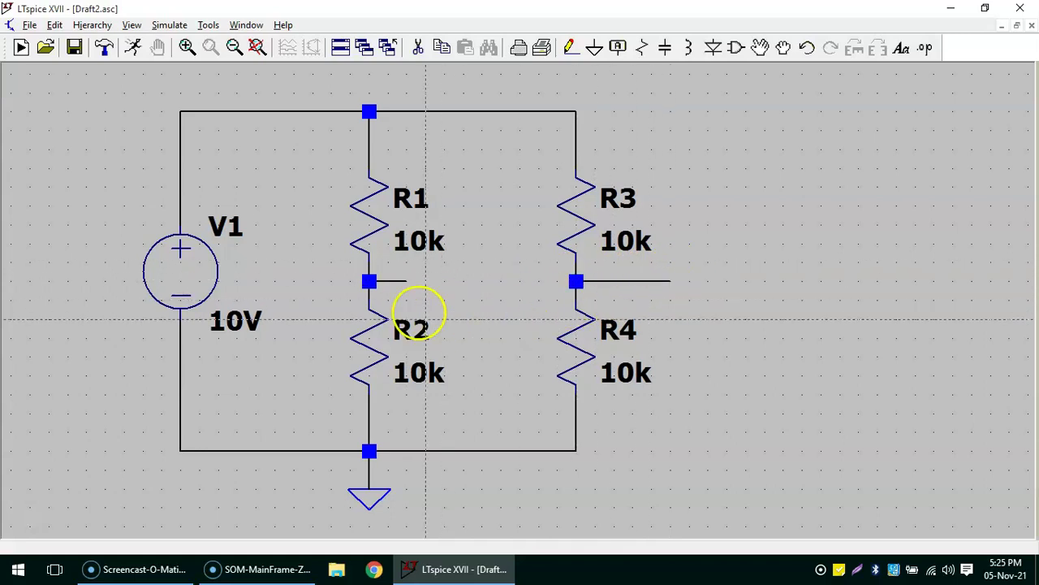
key(Escape)
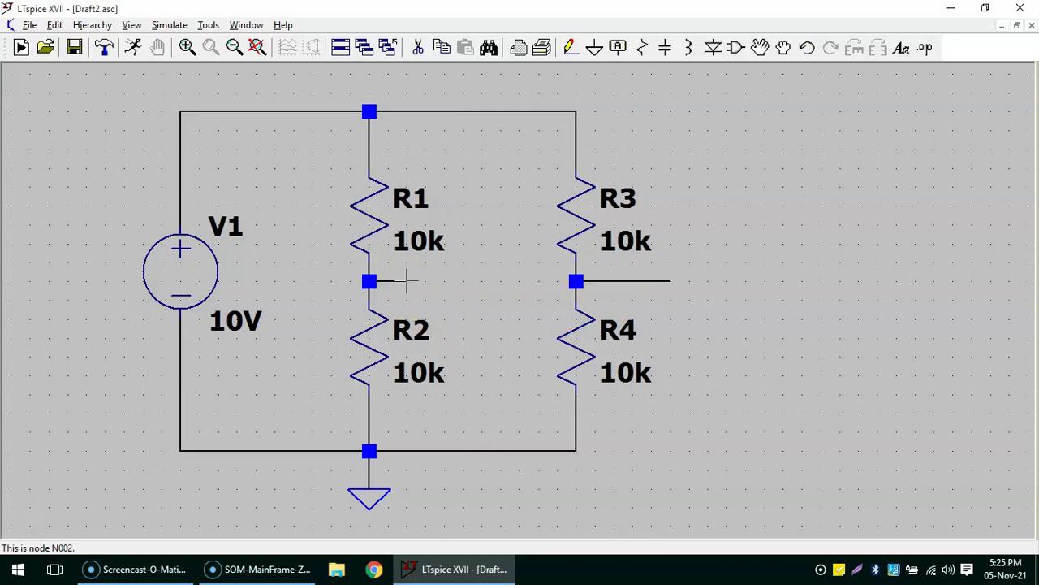
Create an Output port label named out1 and place it on the open end of the R1–R2 midpoint wire
right_click(407, 281)
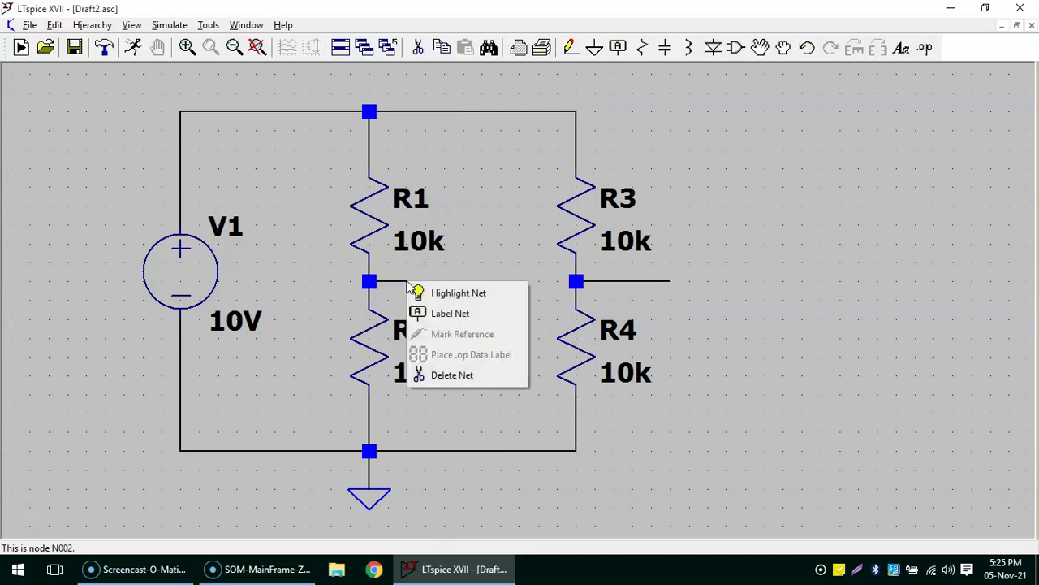
click(455, 314)
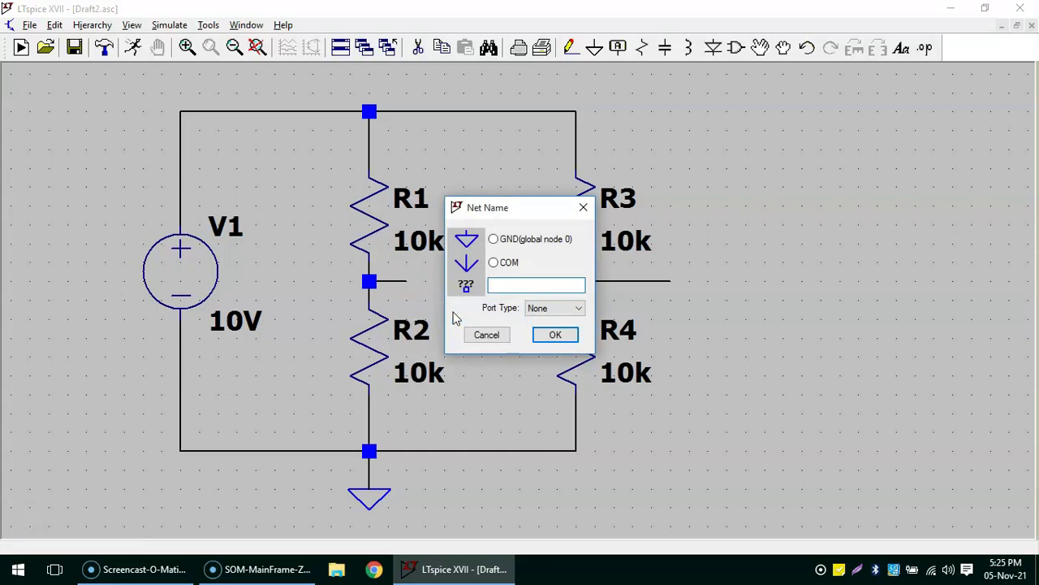
click(556, 309)
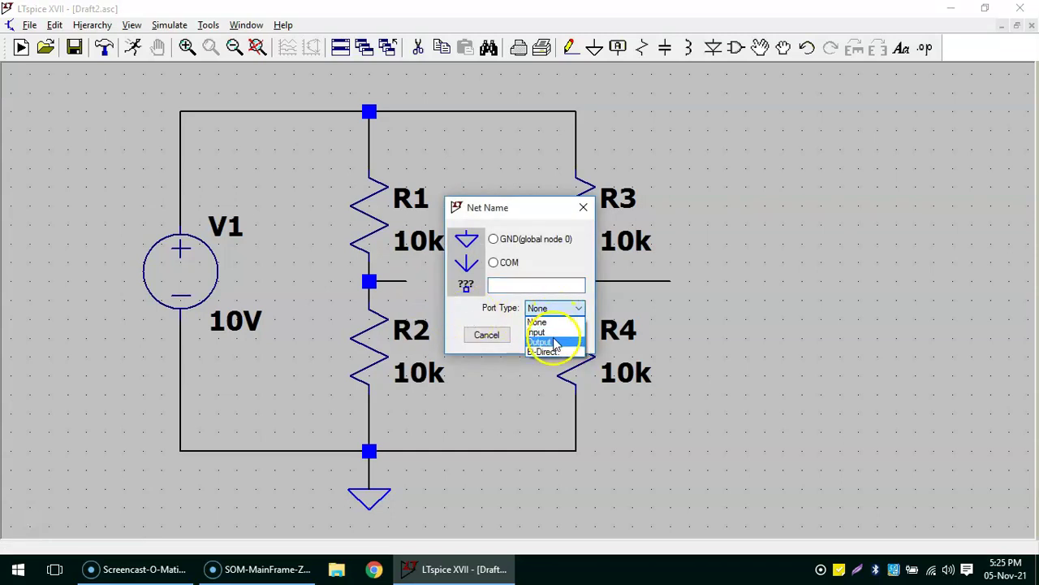
click(547, 340)
click(540, 286)
text(out1)
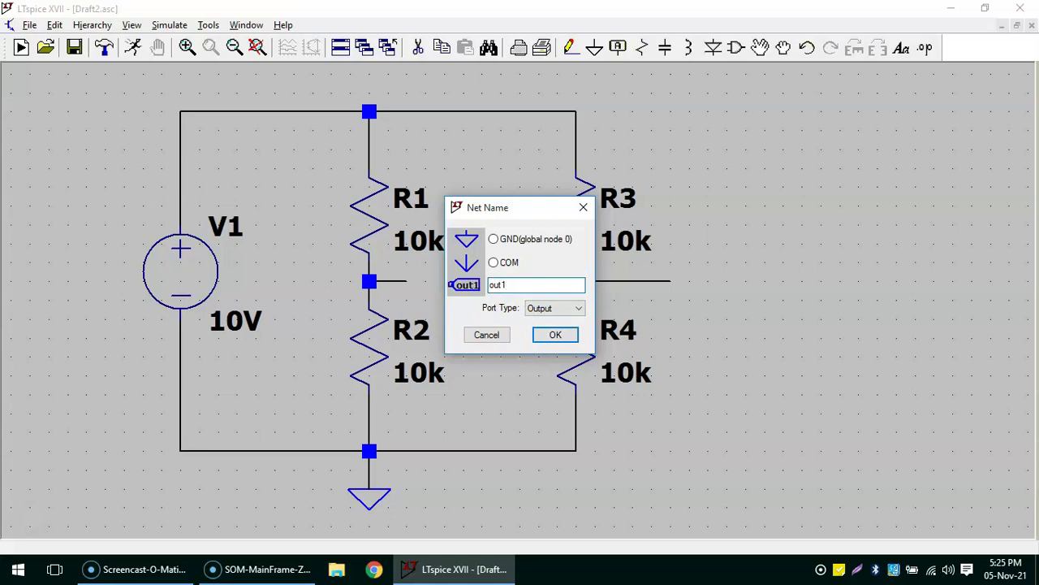
key(Return)
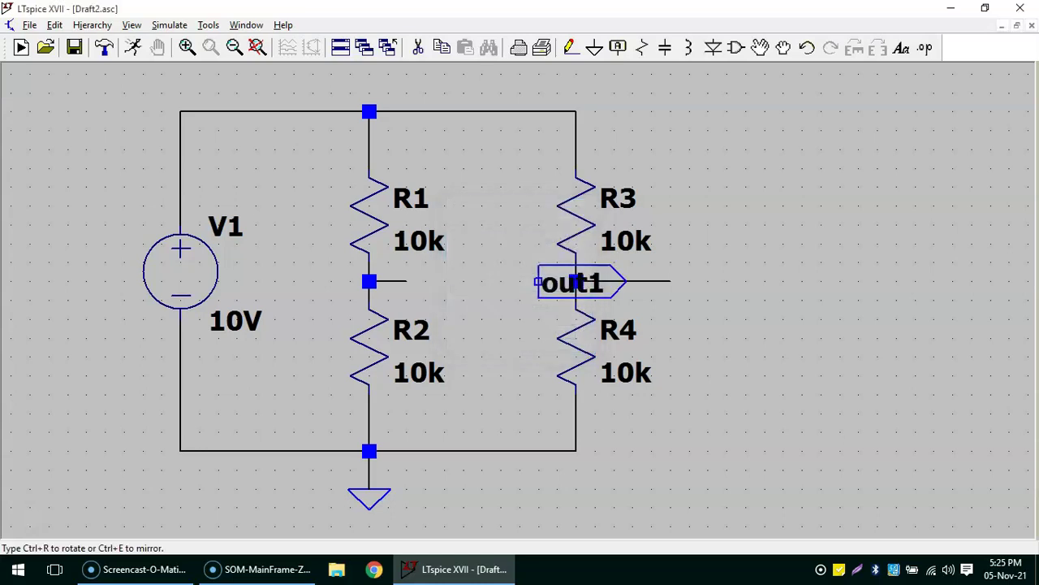
click(406, 282)
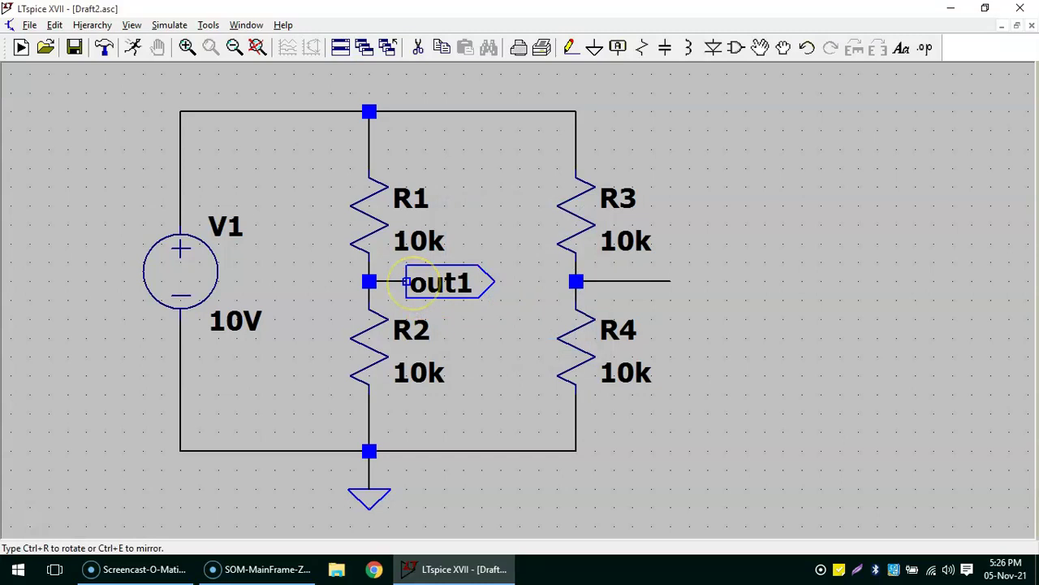
key(Escape)
Copy the out1 port label to the open end of the R3–R4 midpoint wire and rename the copy out2
key(F6)
click(413, 283)
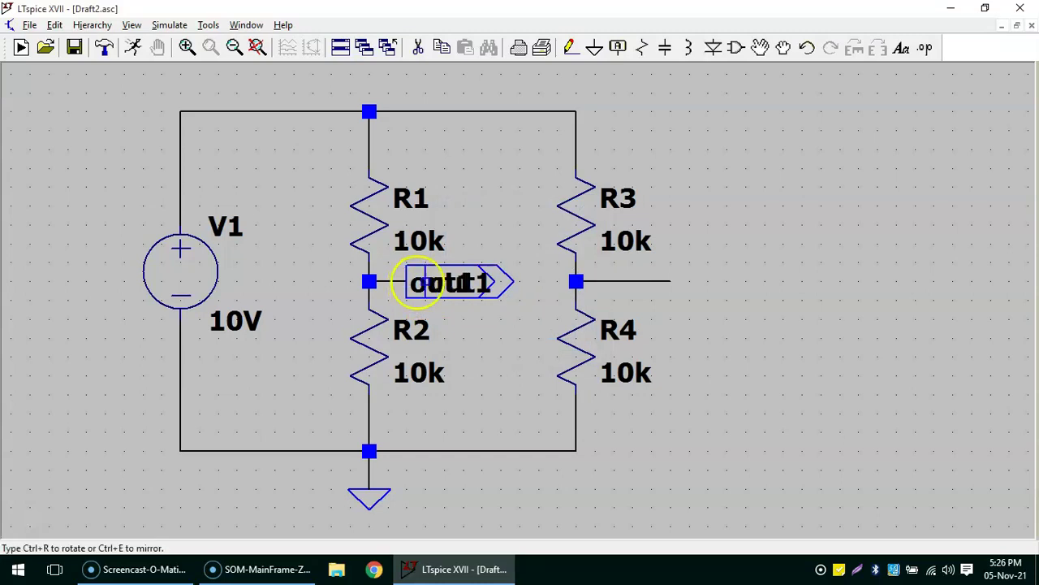
click(671, 282)
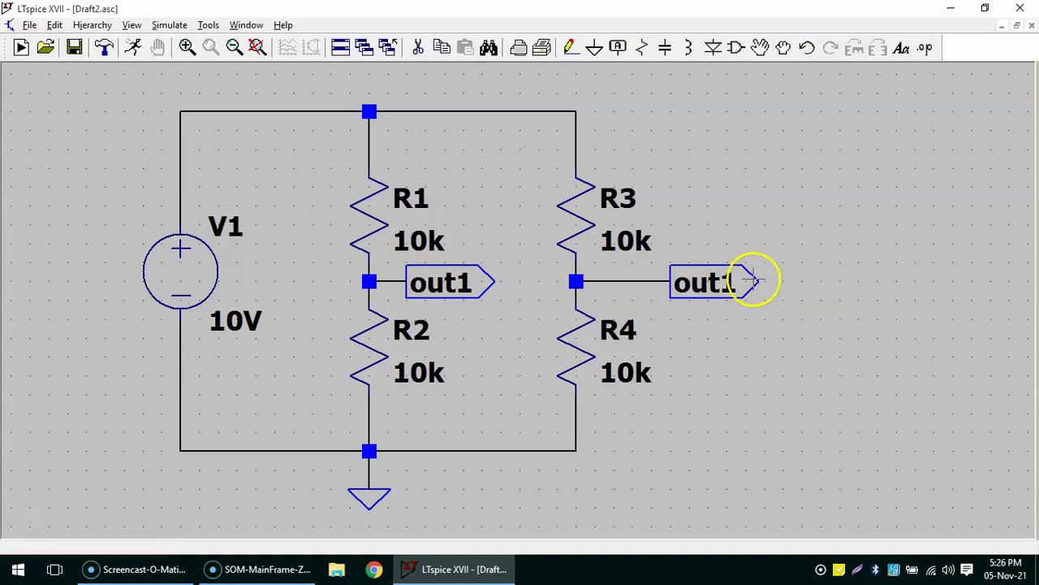
right_click(726, 281)
click(524, 282)
key(BackSpace)
text(2)
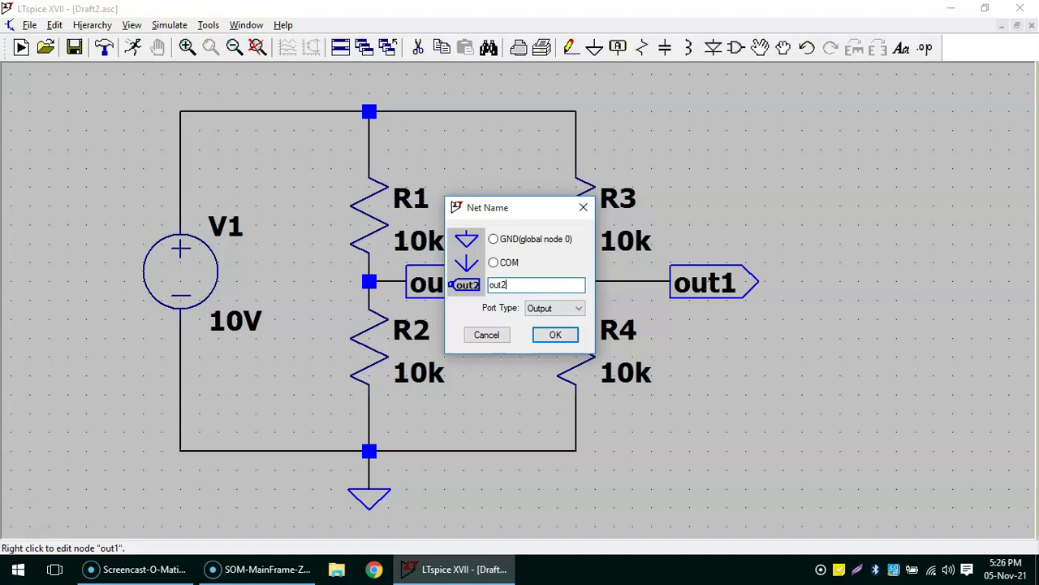
key(Return)
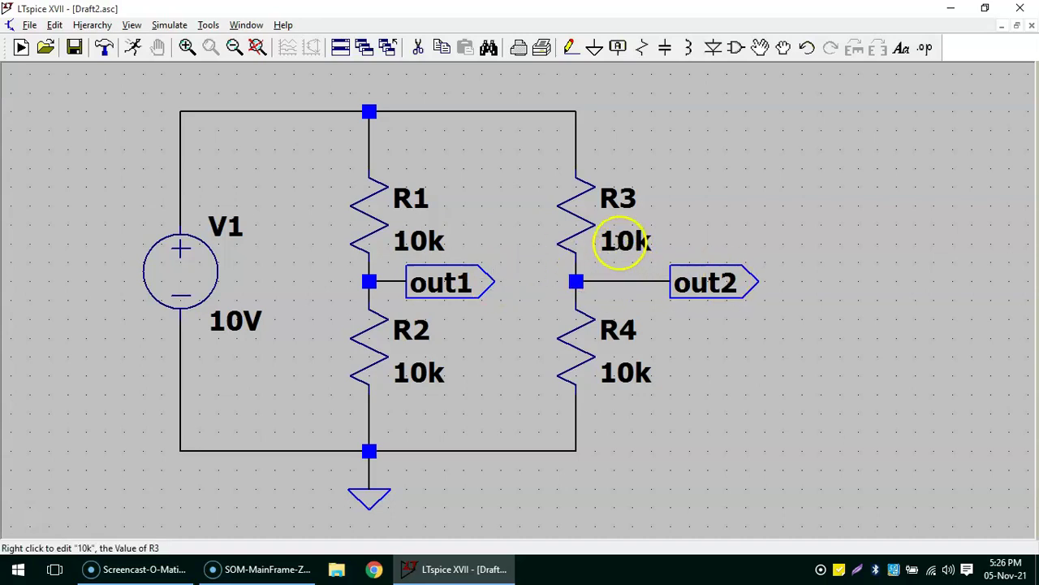
Set the value of resistor R3 to 1k
right_click(620, 241)
text(1k)
key(Return)
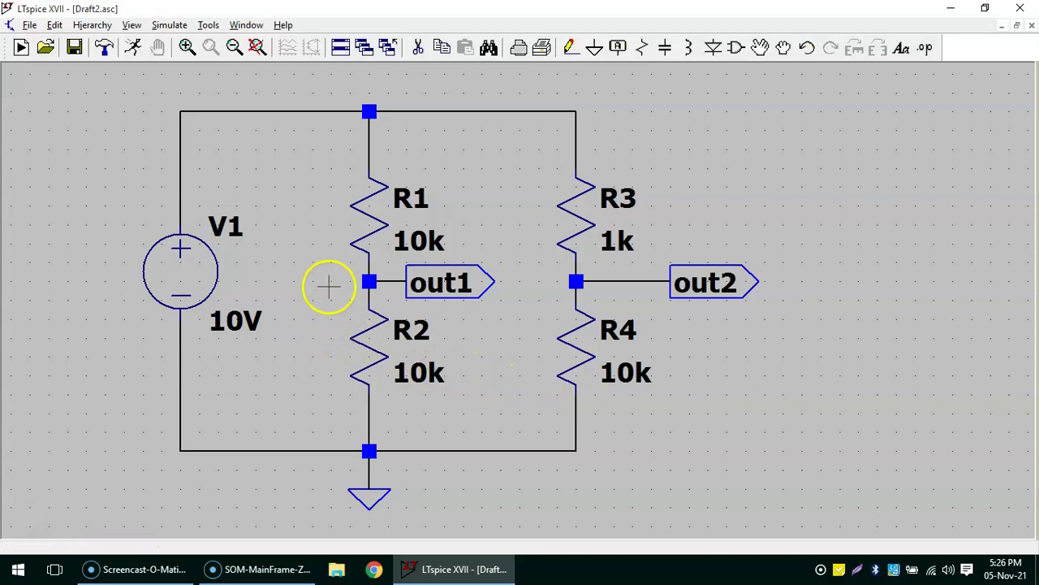
Run a transient simulation of the bridge circuit with a stop time of 1
click(134, 49)
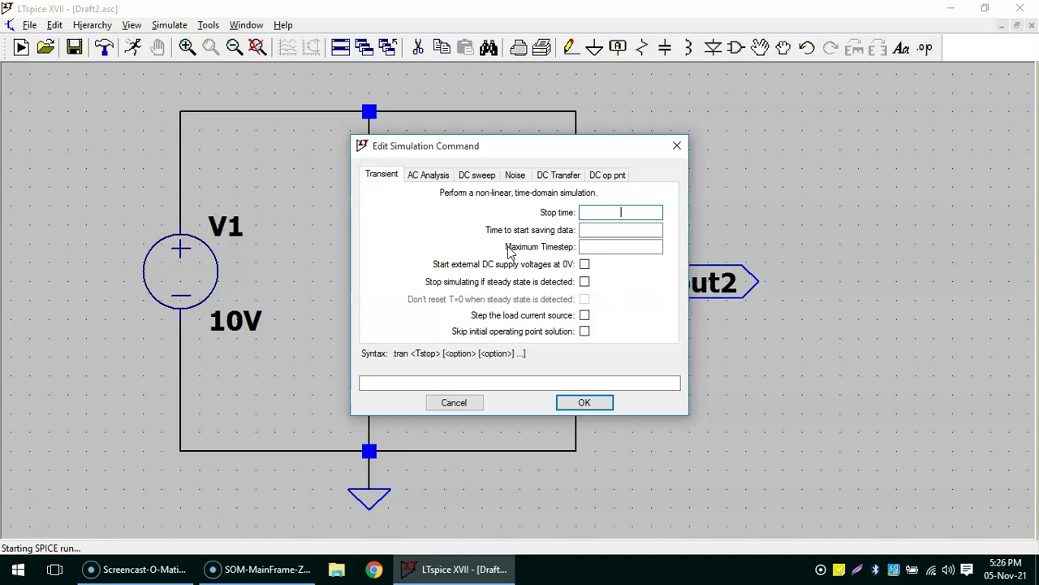
text(1)
click(398, 384)
drag(398, 384, 360, 383)
click(416, 384)
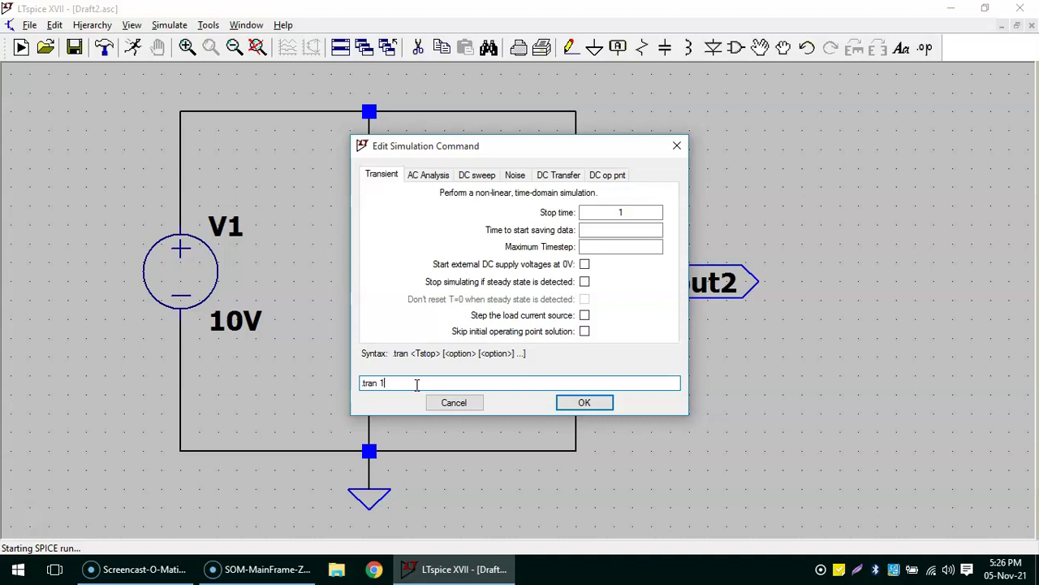
click(573, 403)
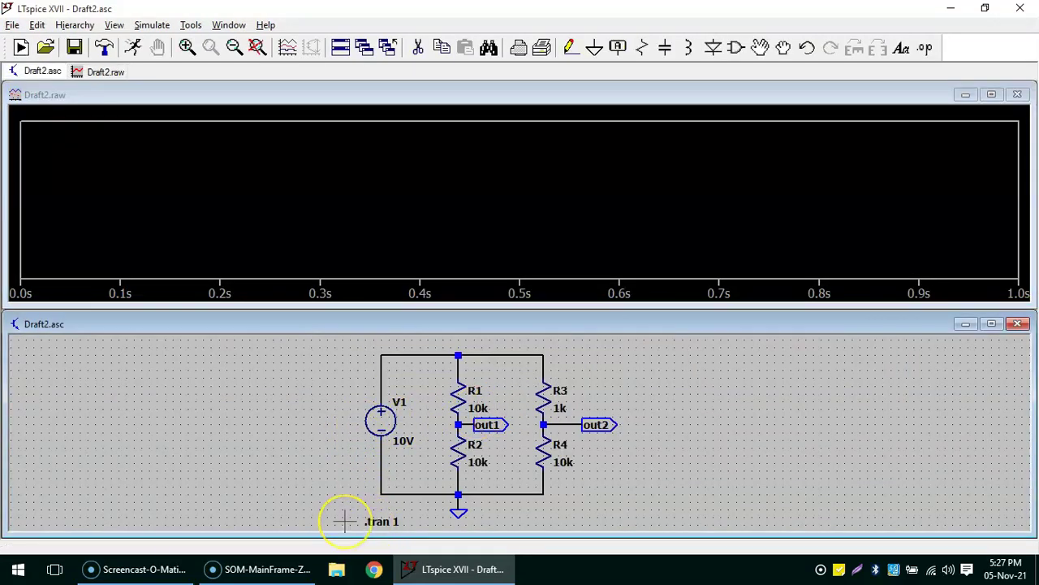
scroll(345, 520, down, 2)
scroll(345, 520, down, 1)
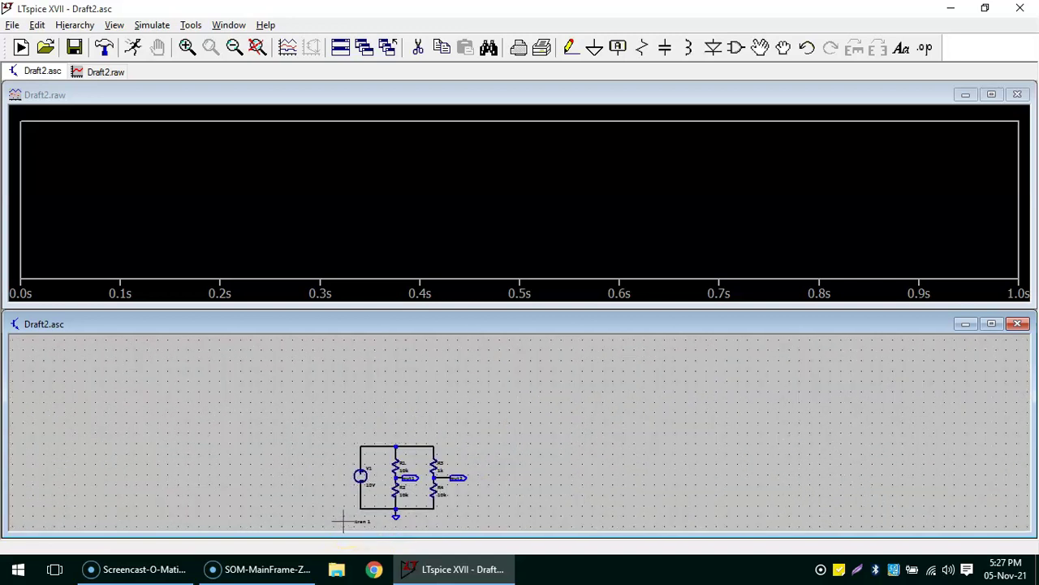
scroll(345, 528, up, 3)
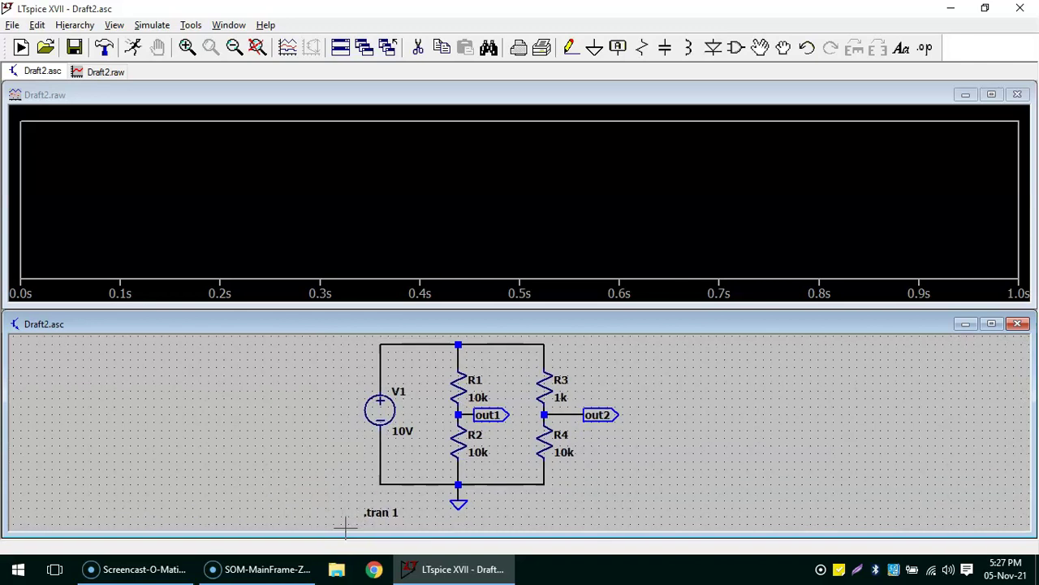
scroll(345, 528, up, 5)
scroll(345, 528, down, 6)
scroll(345, 527, down, 3)
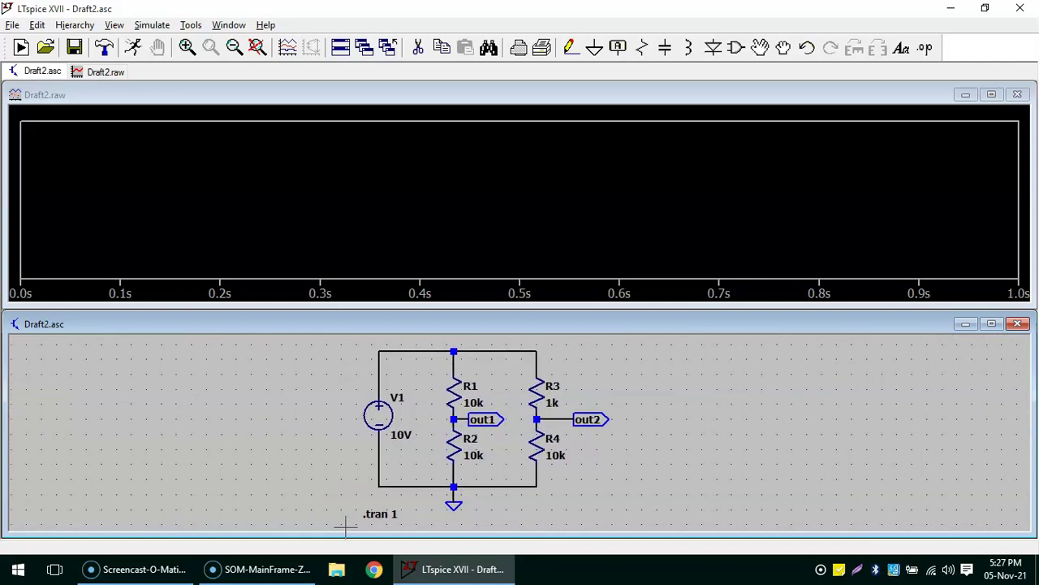
scroll(345, 528, up, 1)
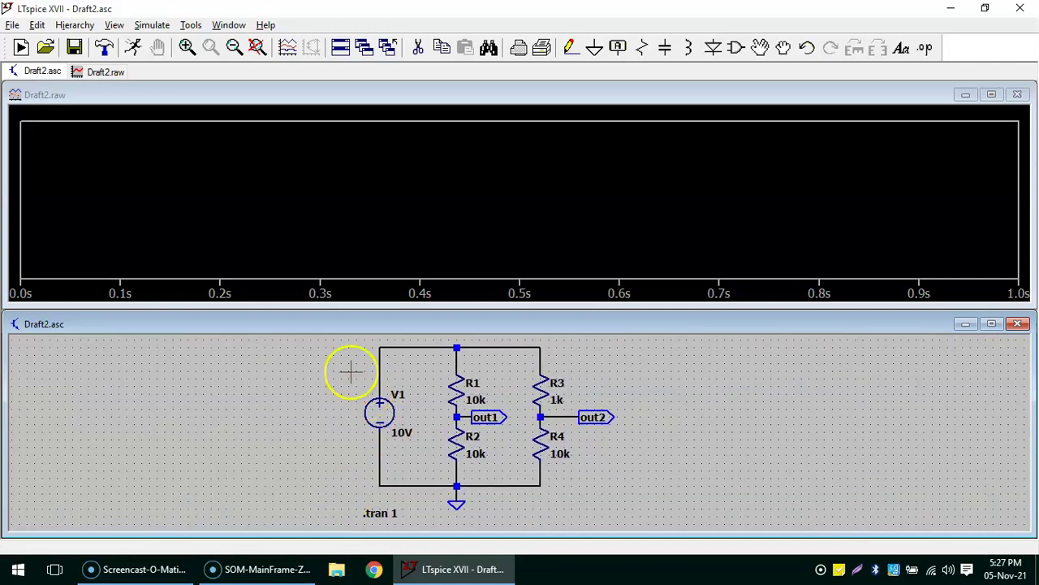
Plot the voltage at out1 and the currents through R1 and R2
click(492, 408)
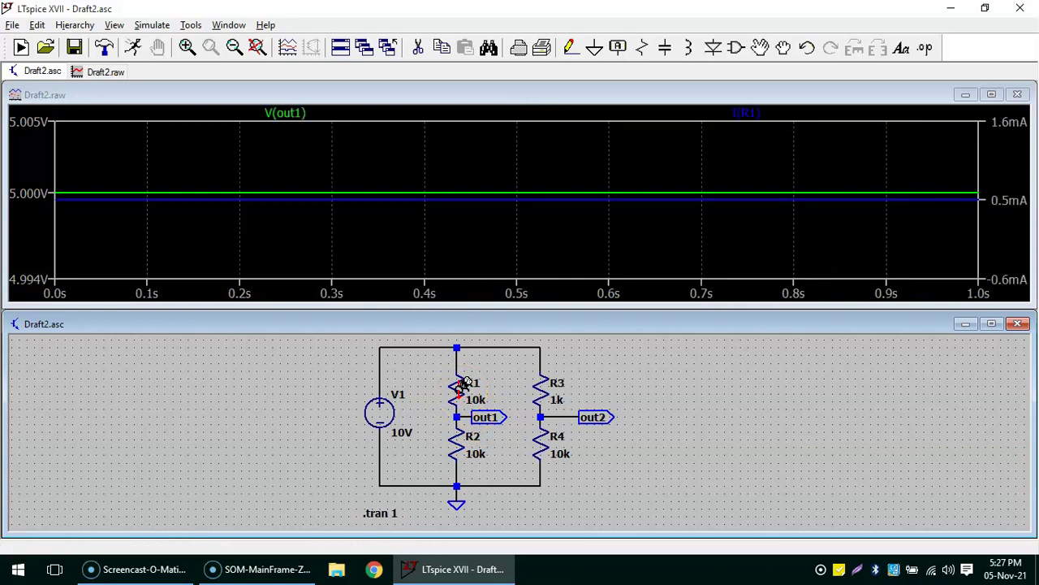
click(463, 387)
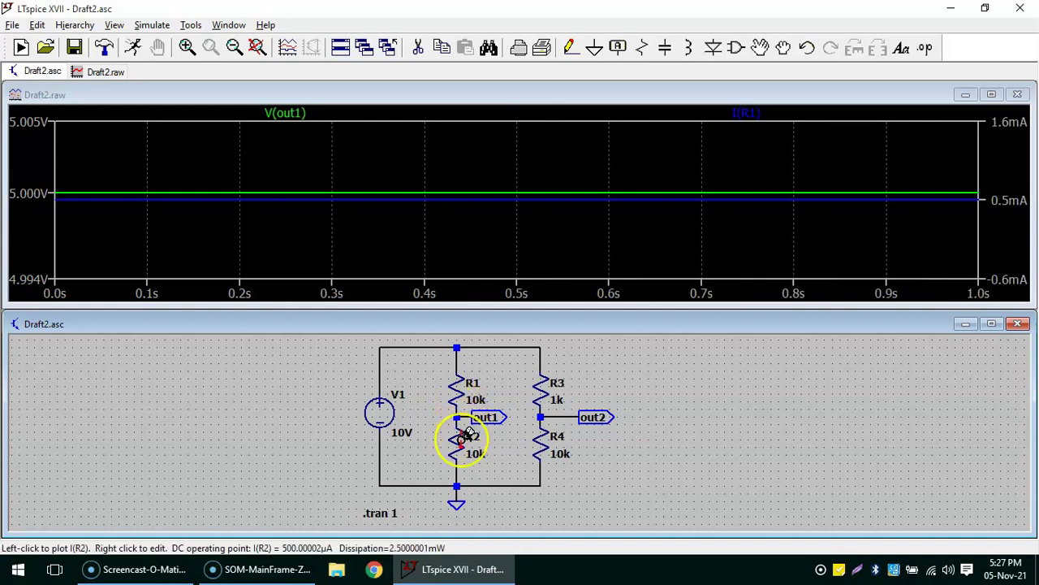
click(468, 434)
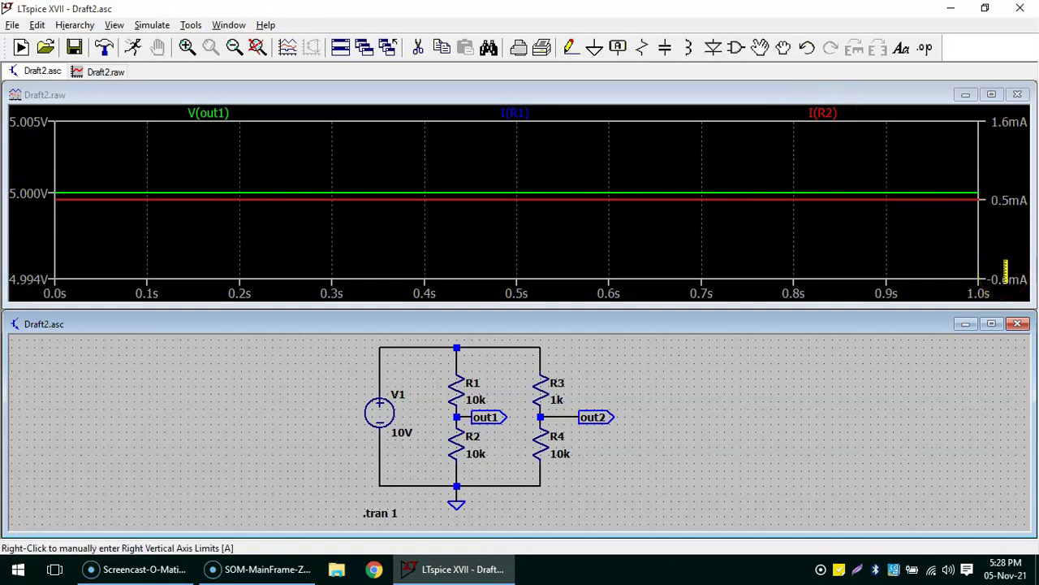
Delete the R1 and R2 current traces from the waveform plot and add the voltage at out2
right_click(516, 115)
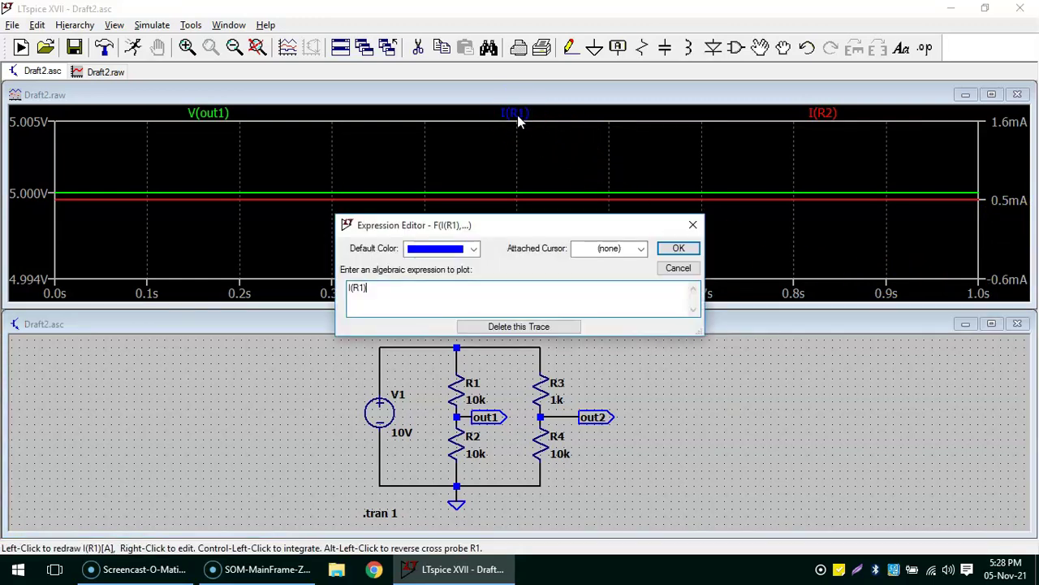
click(530, 327)
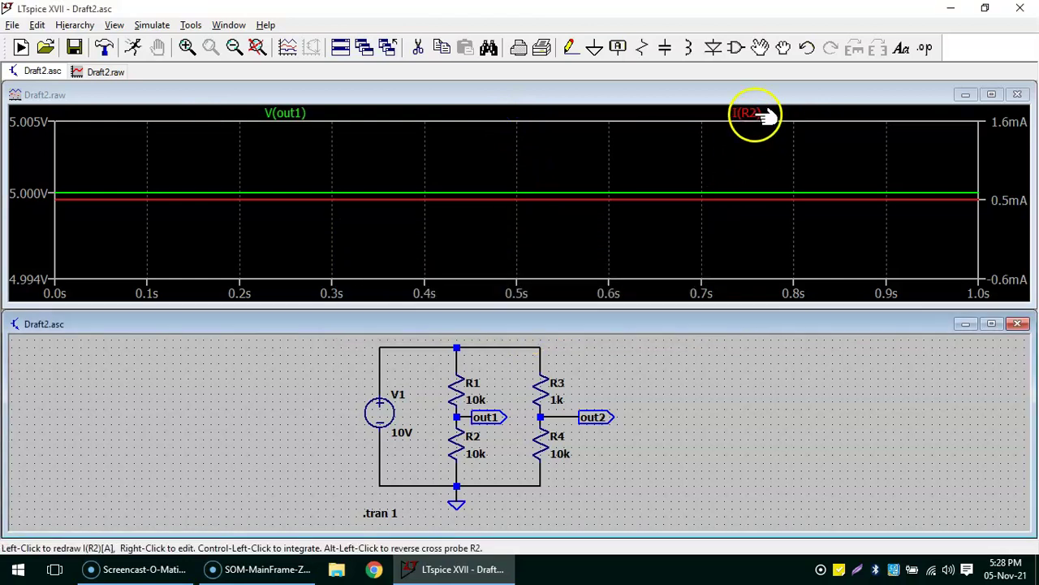
right_click(764, 115)
click(533, 326)
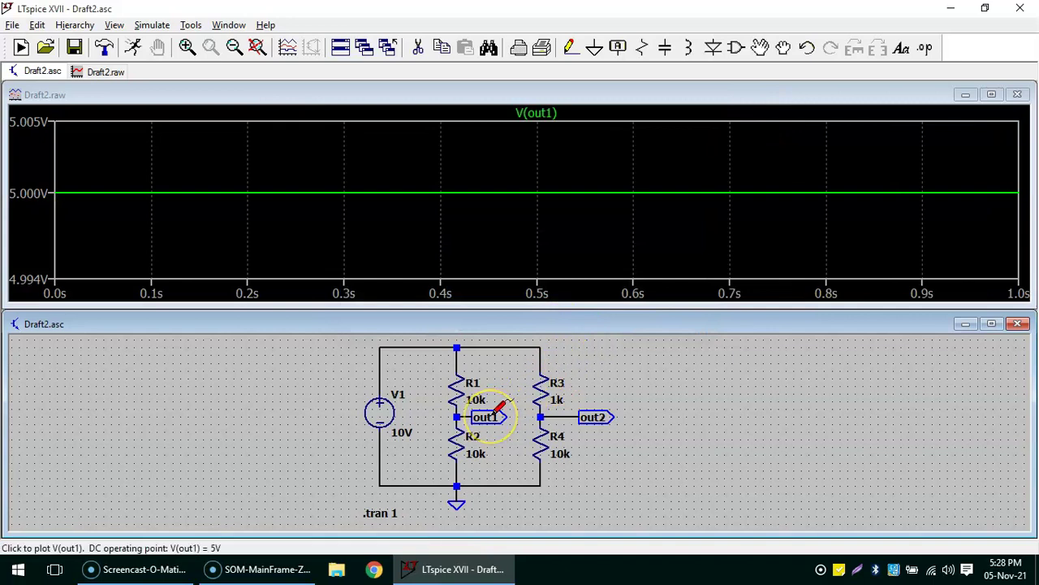
click(608, 410)
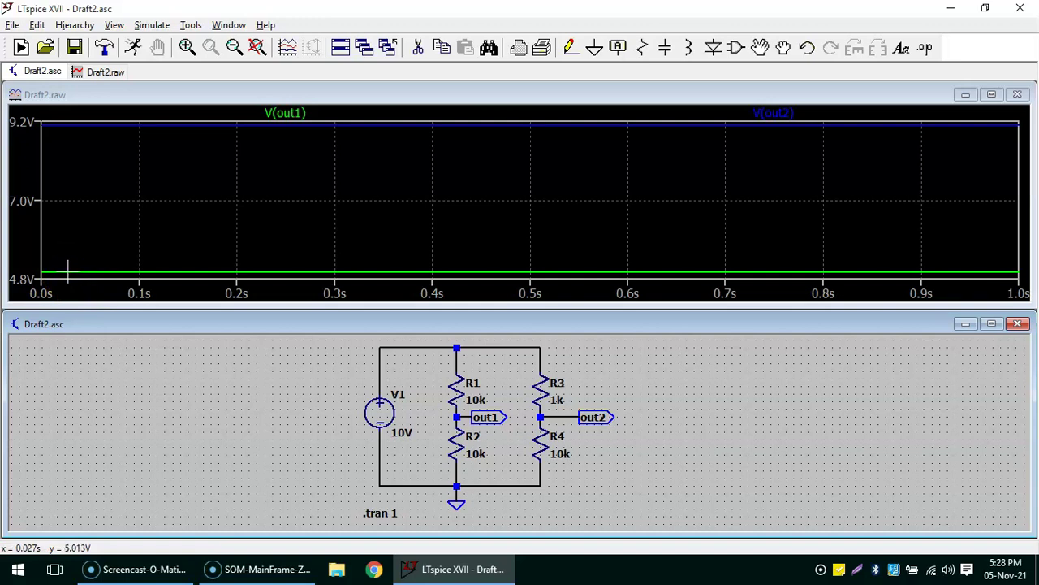
click(562, 453)
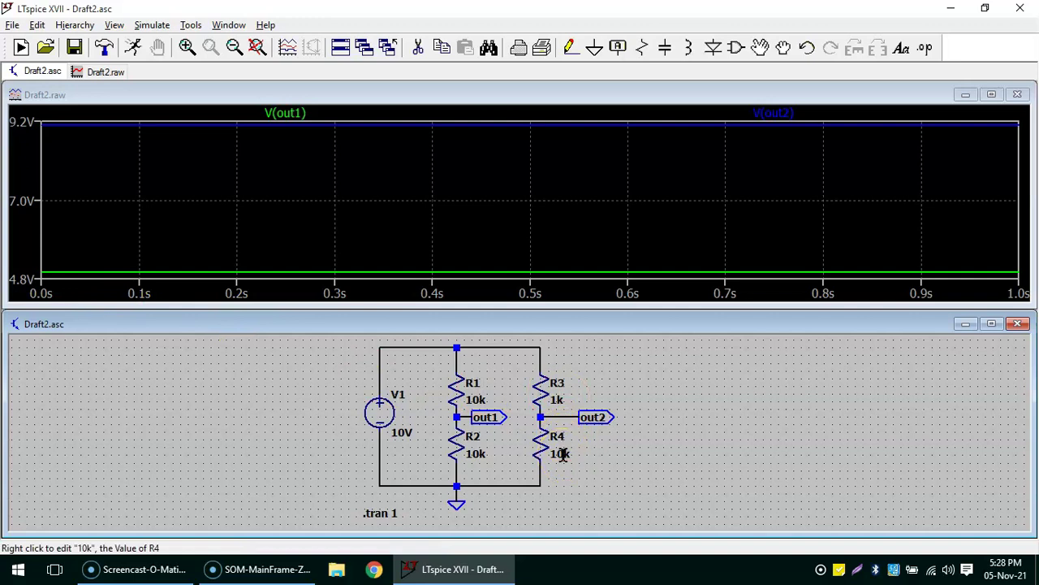
click(332, 399)
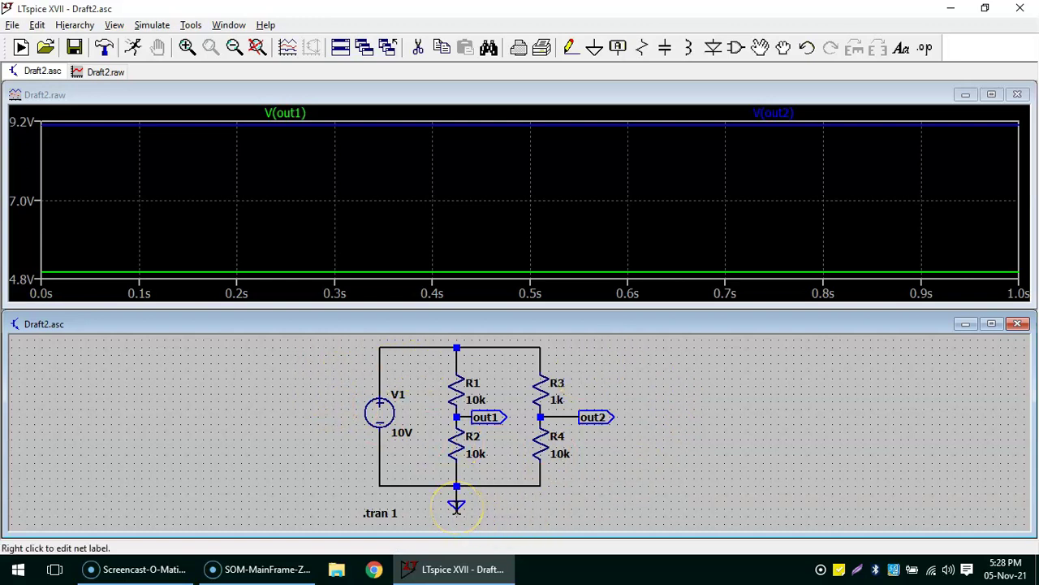
click(463, 503)
click(619, 493)
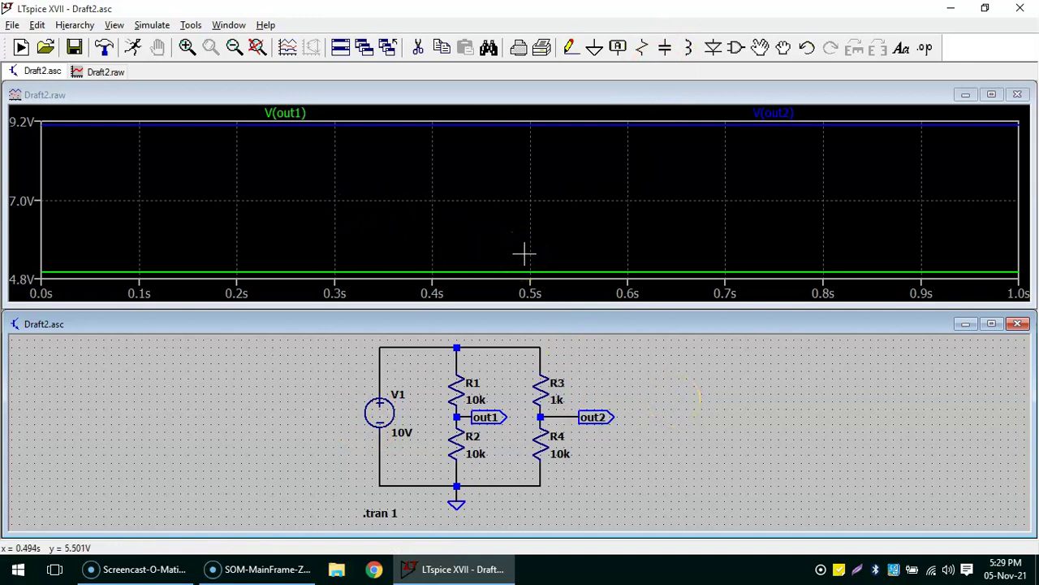
click(520, 399)
click(601, 395)
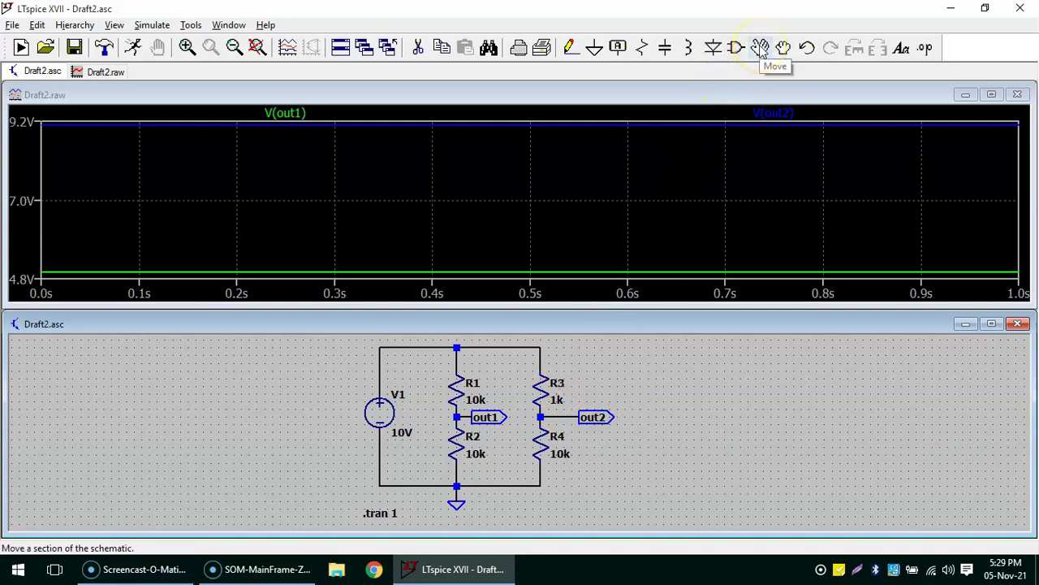
click(779, 49)
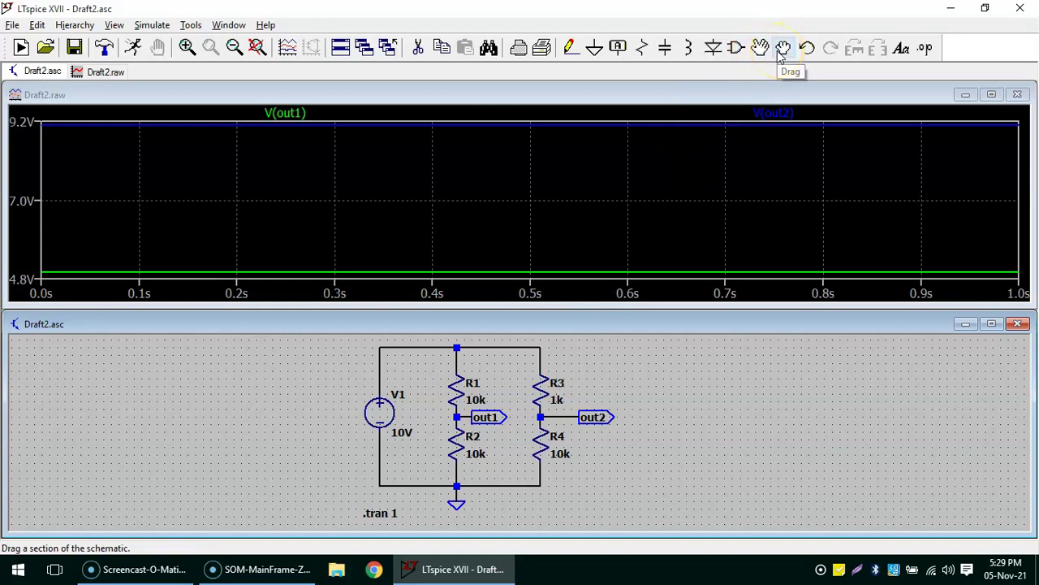
click(760, 48)
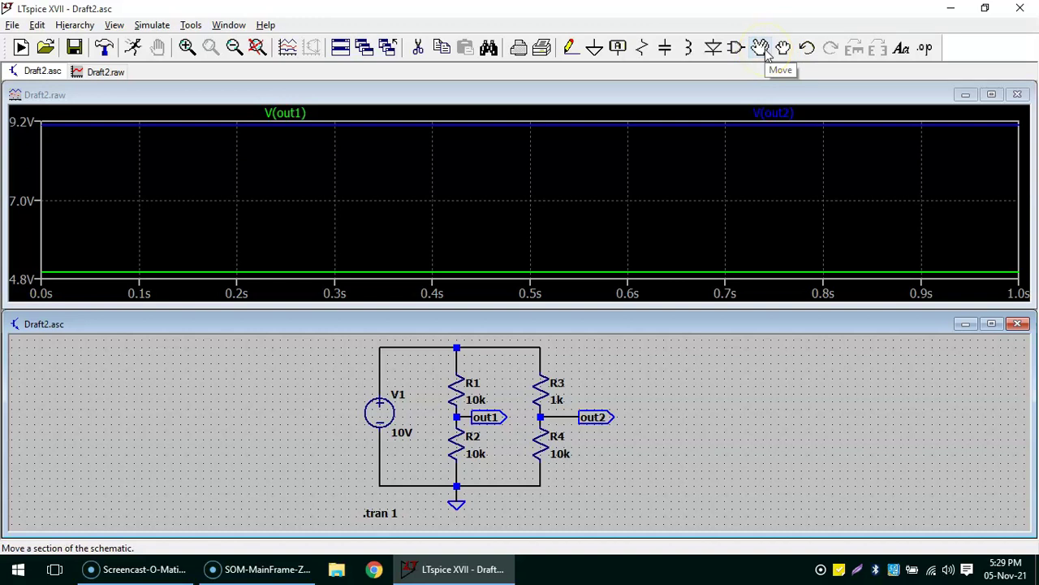
Move voltage source V1 leftward off its wires with the Move tool, and return it to its original place in the circuit
click(766, 51)
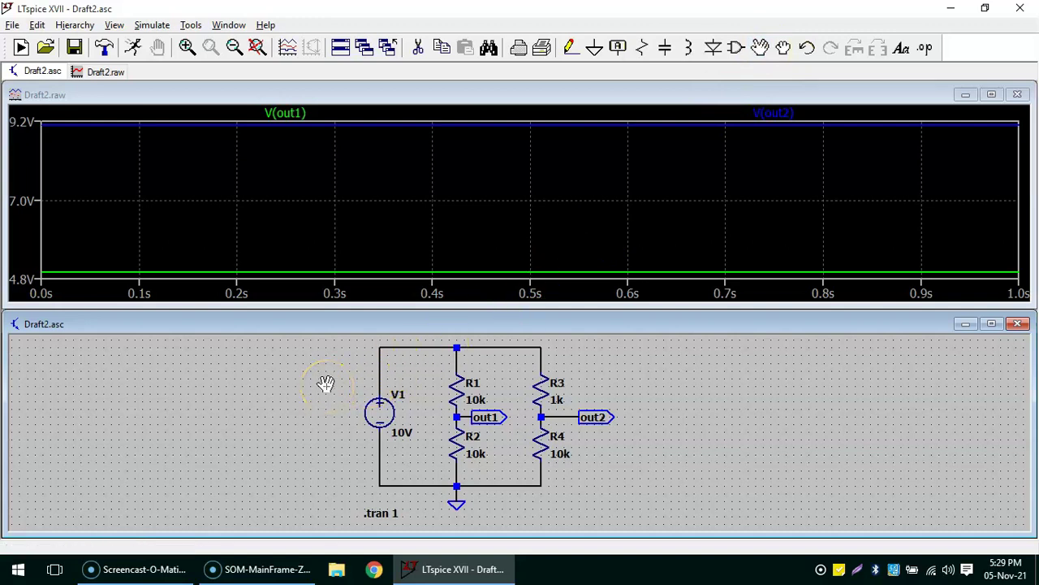
click(378, 414)
drag(377, 414, 257, 413)
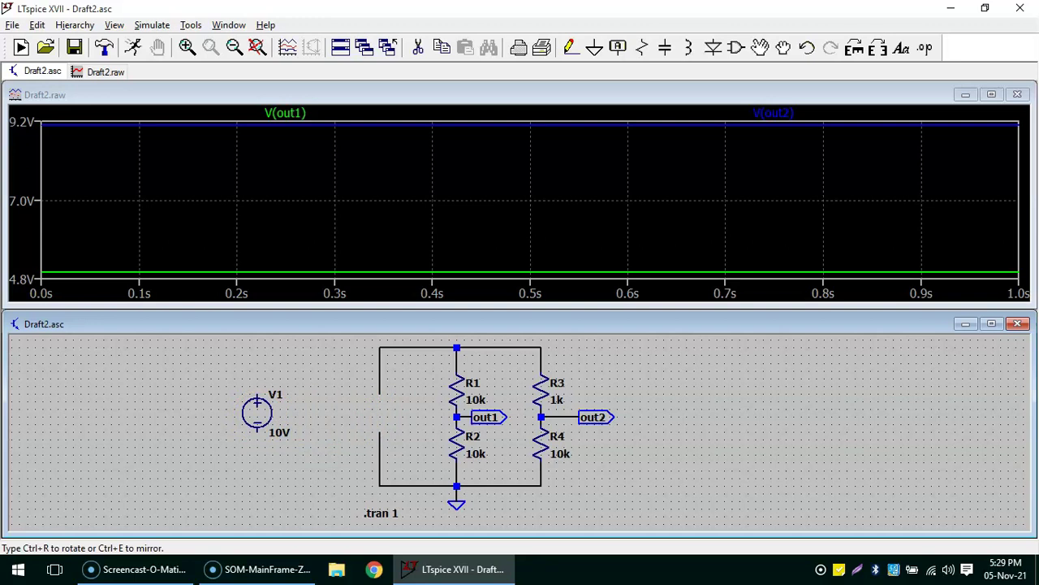
drag(257, 413, 380, 414)
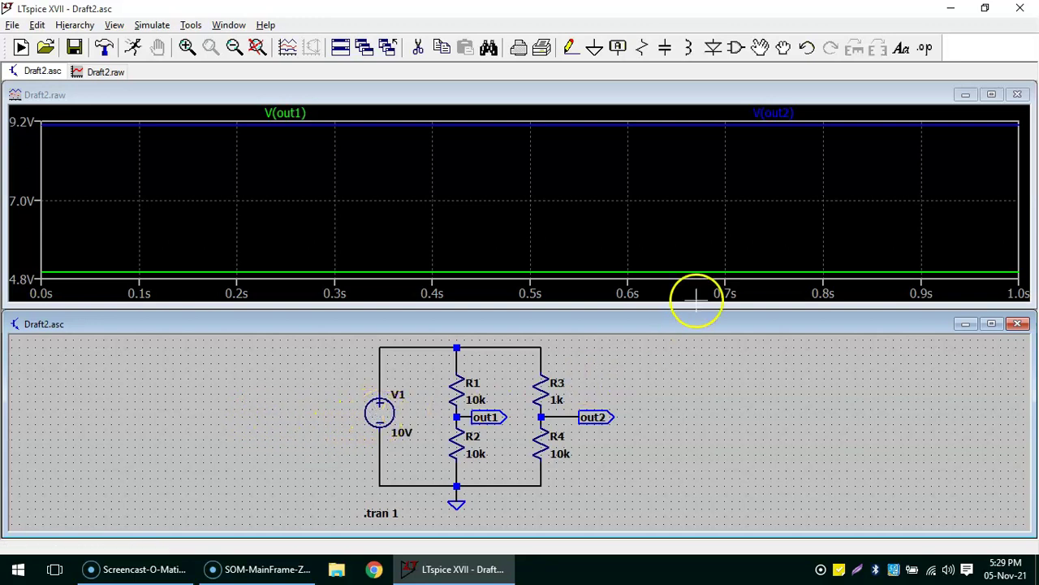
Shift voltage source V1 slightly downward with the Drag tool, keeping its wires attached
click(783, 50)
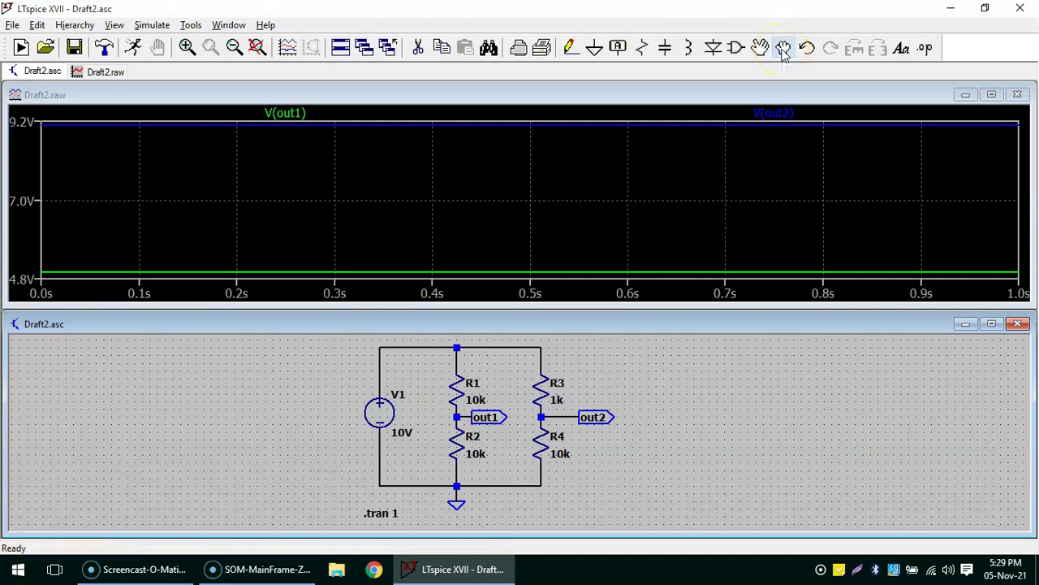
click(380, 414)
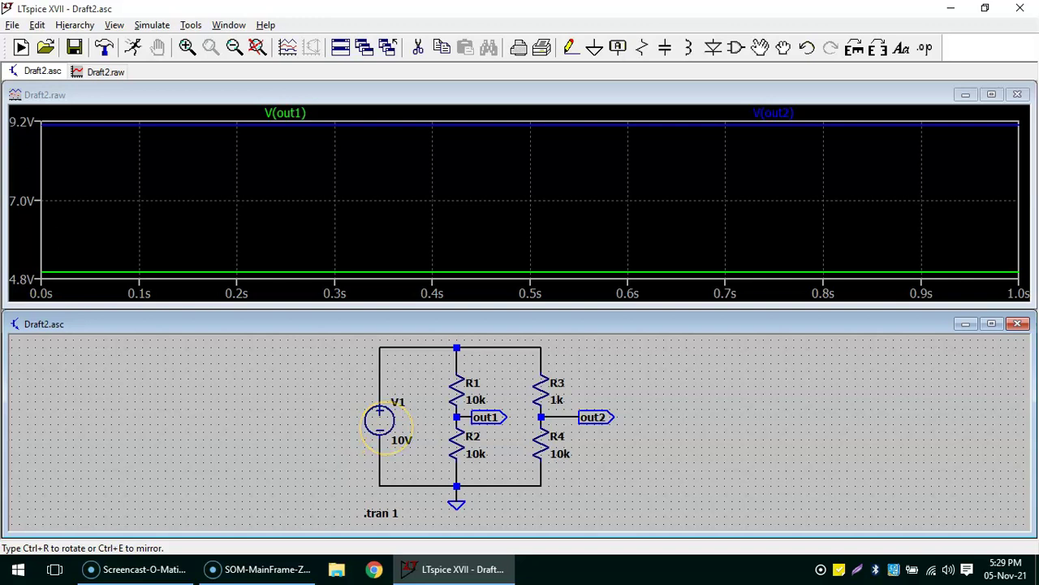
click(383, 426)
click(339, 395)
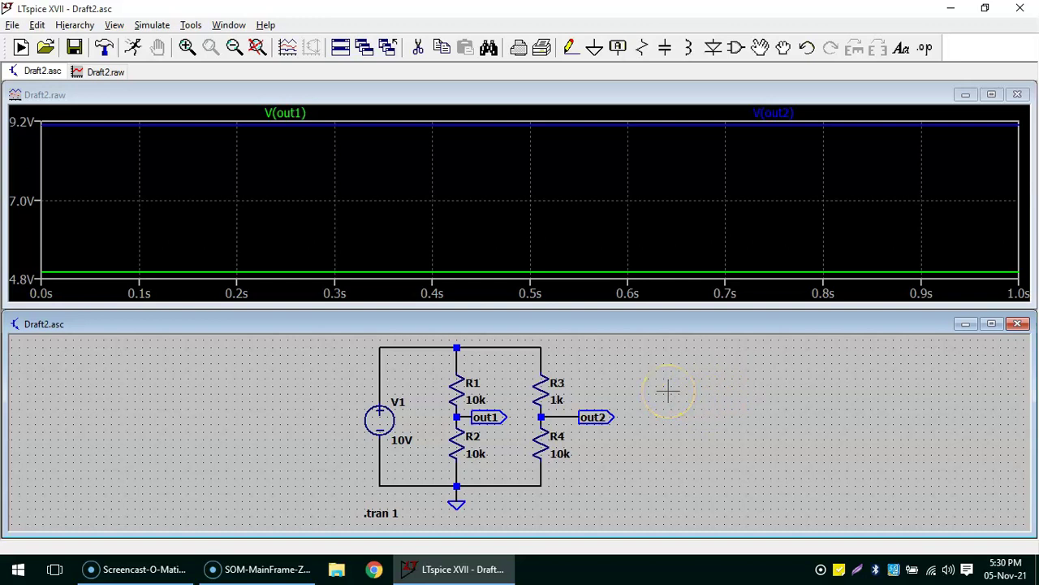
Place two resistors, rotated to horizontal, side by side in the empty area to the right of the bridge circuit
click(643, 49)
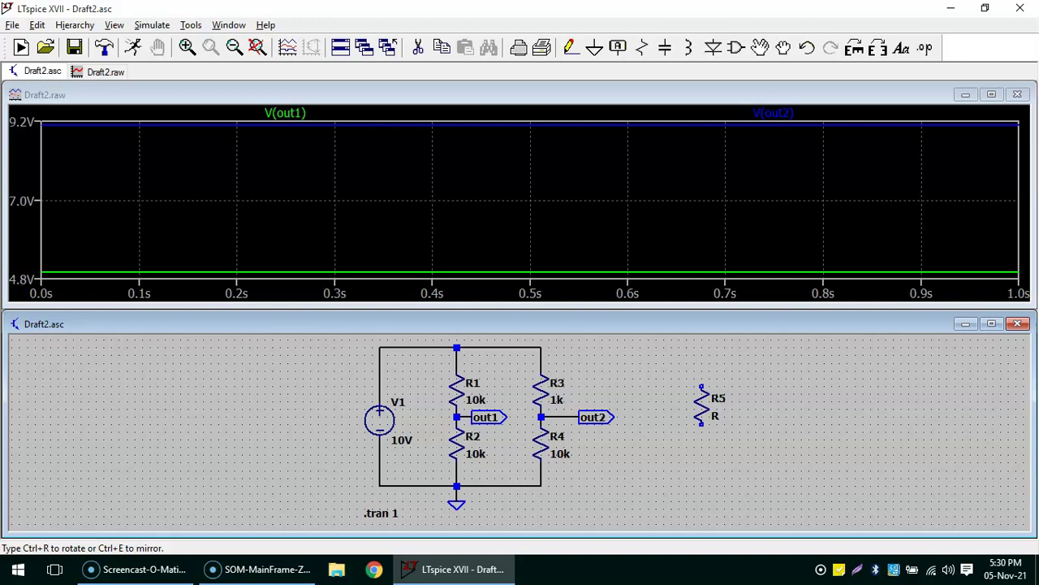
key(ctrl+r)
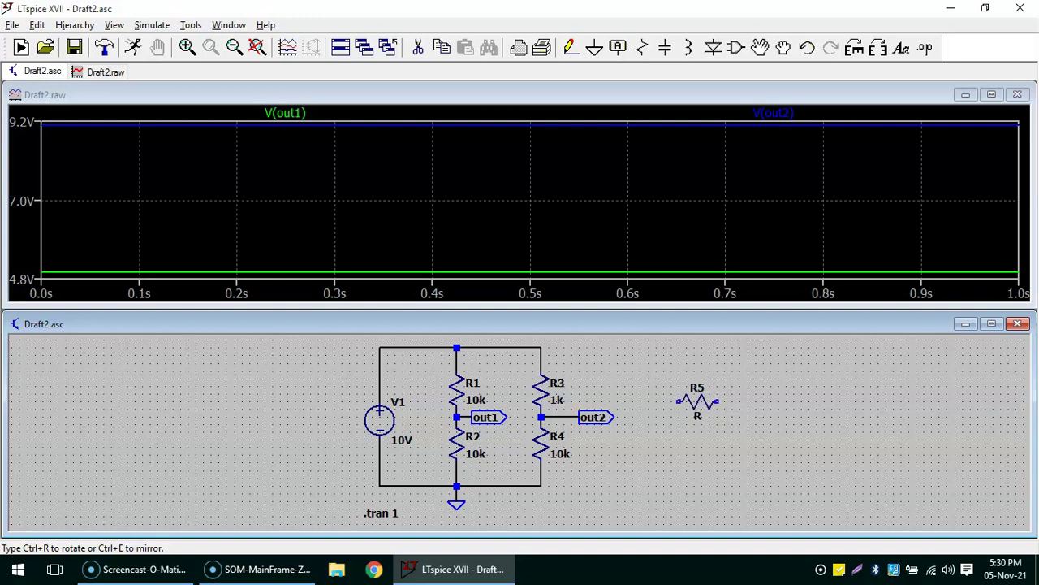
key(ctrl+r)
key(ctrl+r)
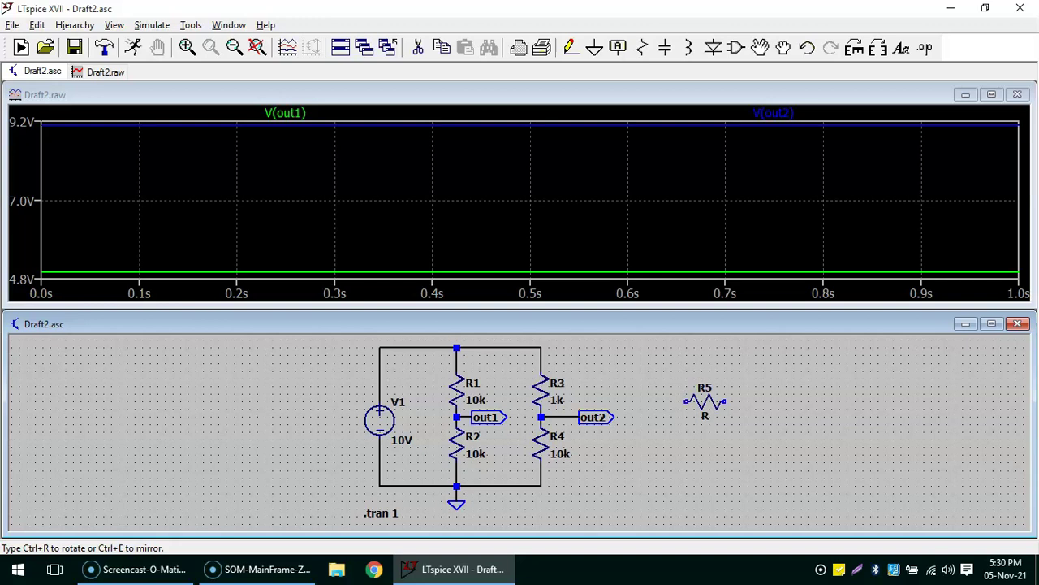
key(ctrl+r)
key(ctrl+r)
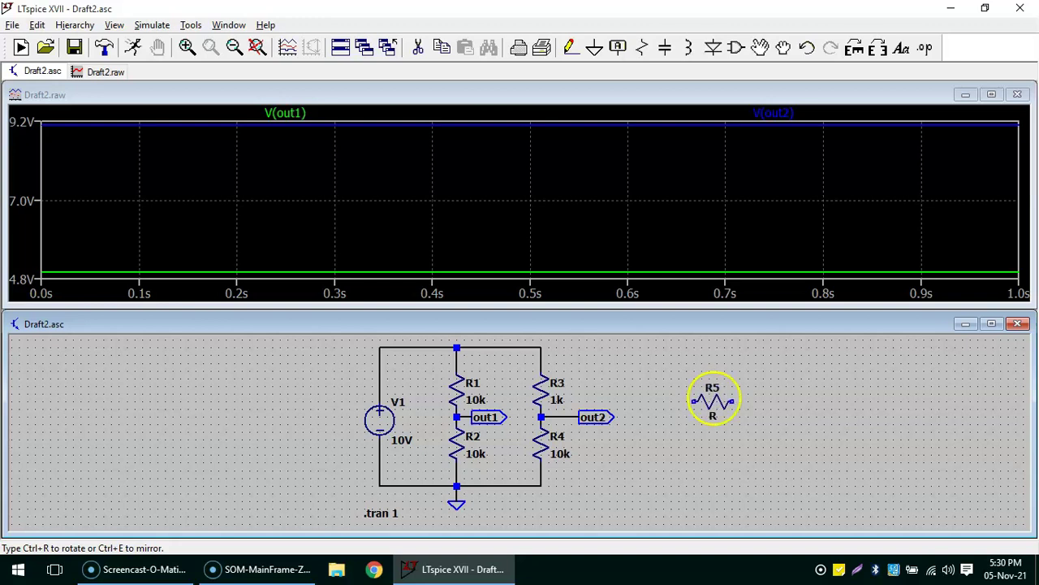
click(707, 387)
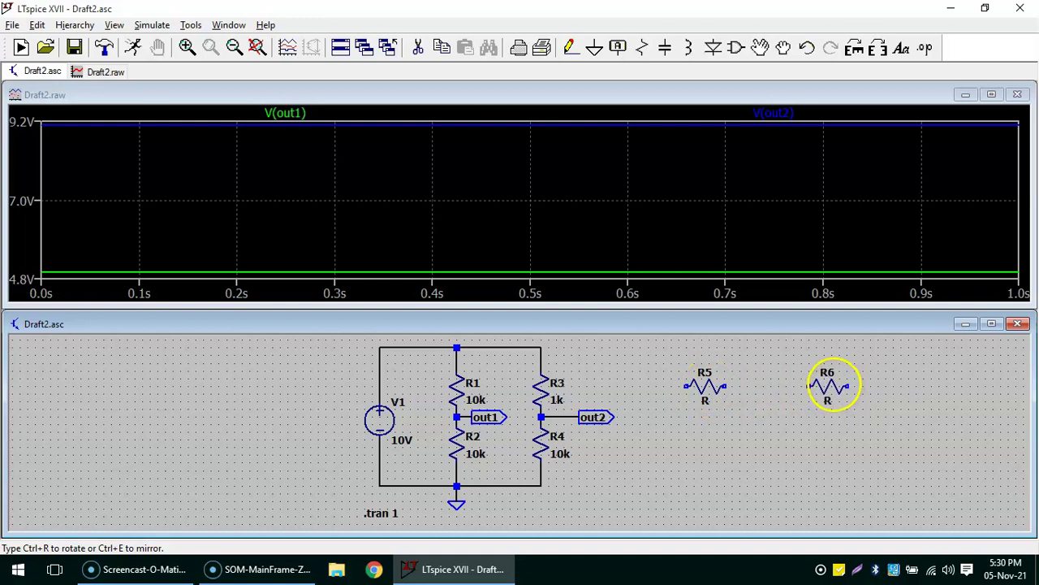
click(835, 384)
key(Escape)
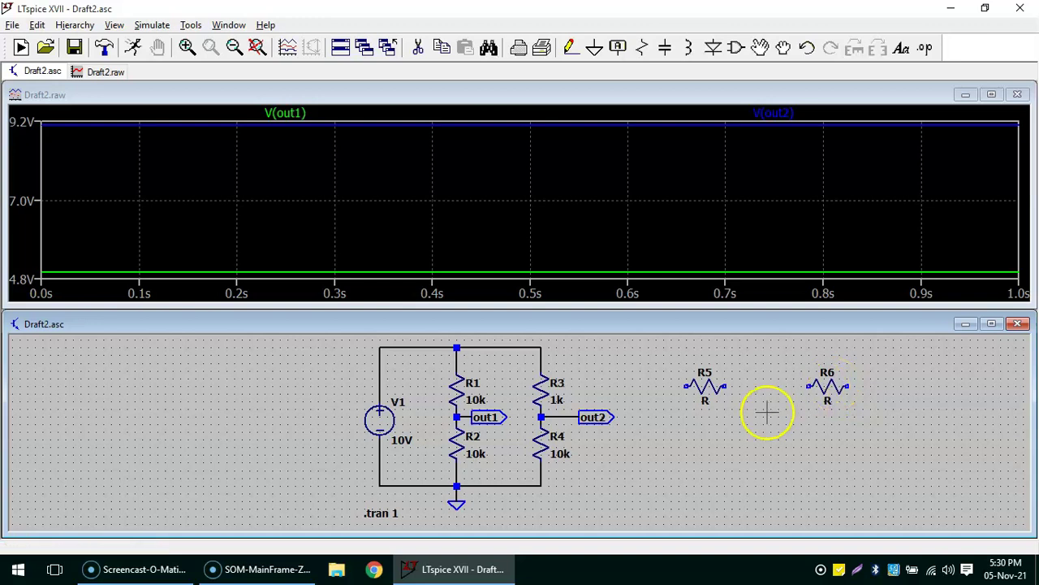